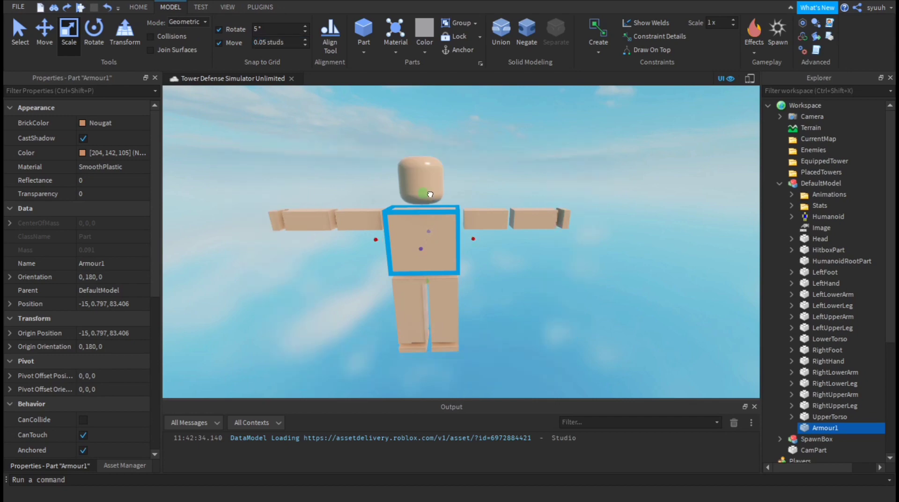
- Enlarge the Armour1 part slightly around the torso and set its BrickColor to Dark stone grey
{"action": "left_click_drag", "start_coordinate": [430, 194], "coordinate": [430, 189], "text": "ctrl"}
{"action": "left_click_drag", "start_coordinate": [473, 238], "coordinate": [479, 238], "text": "ctrl"}
{"action": "left_click", "coordinate": [112, 122]}
{"action": "left_click", "coordinate": [64, 327]}
- Duplicate RightUpperArm, scale the copy slightly larger than the arm, and colour it Dark stone grey
{"action": "left_click", "coordinate": [354, 218]}
{"action": "key", "text": "ctrl+d"}
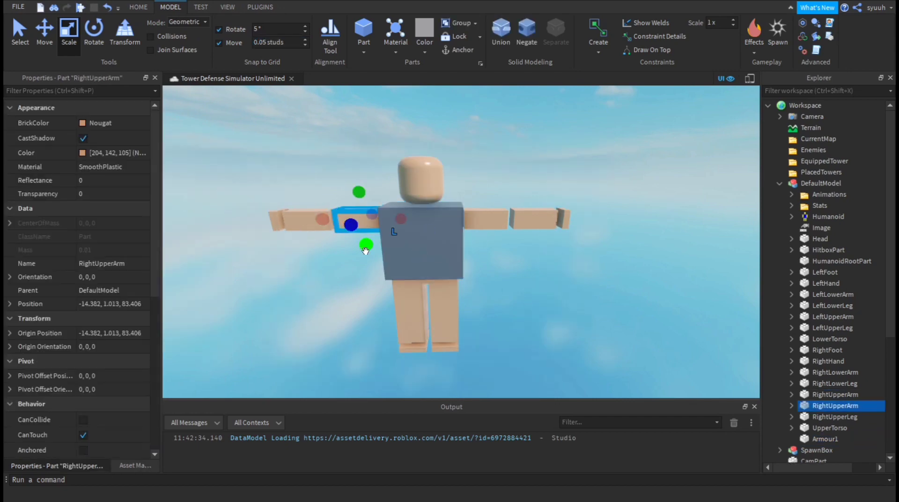
{"action": "left_click_drag", "start_coordinate": [366, 250], "coordinate": [366, 255], "text": "ctrl"}
{"action": "left_click_drag", "start_coordinate": [351, 224], "coordinate": [348, 226], "text": "ctrl"}
{"action": "left_click_drag", "start_coordinate": [401, 220], "coordinate": [407, 220], "text": "ctrl"}
{"action": "left_click", "coordinate": [112, 123]}
{"action": "left_click", "coordinate": [53, 330]}
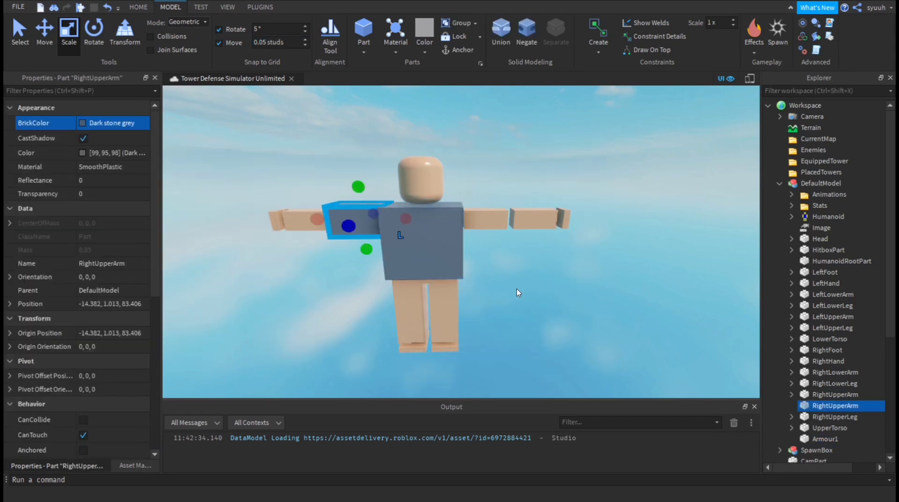
- Duplicate LeftUpperArm, scale the copy slightly larger than the arm, and colour it Dark stone grey
{"action": "left_click", "coordinate": [492, 221]}
{"action": "key", "text": "ctrl+d"}
{"action": "left_click_drag", "start_coordinate": [522, 218], "coordinate": [527, 218], "text": "ctrl"}
{"action": "left_click_drag", "start_coordinate": [486, 193], "coordinate": [486, 188], "text": "ctrl"}
{"action": "left_click_drag", "start_coordinate": [491, 225], "coordinate": [495, 227], "text": "ctrl"}
{"action": "left_click", "coordinate": [112, 123]}
{"action": "left_click", "coordinate": [52, 329]}
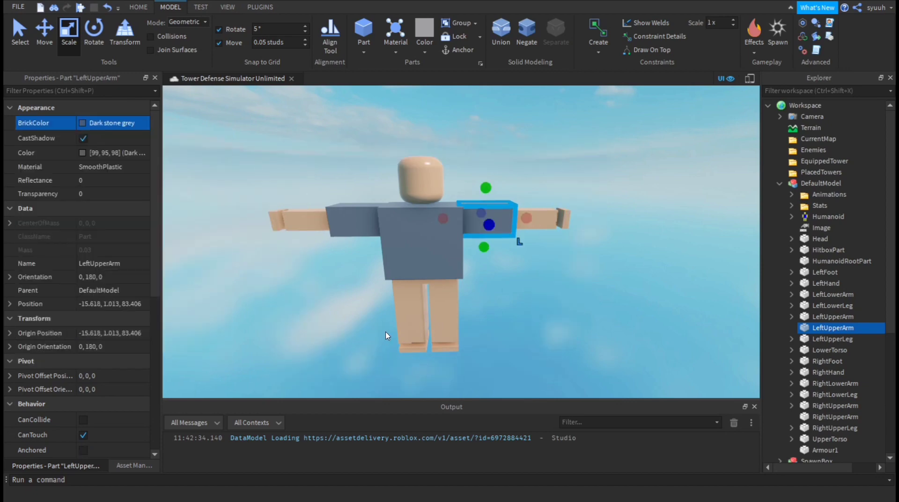
- Duplicate RightUpperLeg, scale the copy over the whole right leg down to the foot, and colour it Dark stone grey
{"action": "left_click", "coordinate": [406, 310]}
{"action": "key", "text": "ctrl+d"}
{"action": "left_click_drag", "start_coordinate": [443, 294], "coordinate": [448, 293], "text": "ctrl"}
{"action": "left_click_drag", "start_coordinate": [409, 263], "coordinate": [410, 259], "text": "ctrl"}
{"action": "mouse_move", "coordinate": [405, 309]}
{"action": "left_mouse_down", "text": "ctrl"}
{"action": "mouse_move", "coordinate": [415, 352]}
{"action": "mouse_move", "coordinate": [404, 326]}
{"action": "left_mouse_up", "text": "ctrl"}
{"action": "left_click", "coordinate": [111, 123]}
{"action": "left_click", "coordinate": [53, 330]}
- Set the move snapping to 0.025 studs and narrow the right leg armour on its inner side
{"action": "left_click", "coordinate": [577, 323]}
{"action": "right_click_drag", "start_coordinate": [576, 323], "coordinate": [575, 323]}
{"action": "left_click", "coordinate": [407, 332]}
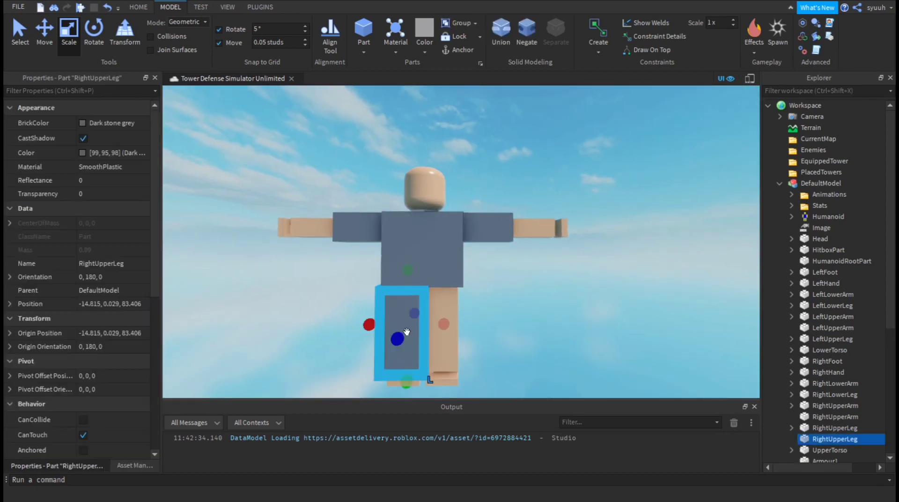
{"action": "type", "text": "0.025"}
{"action": "key", "text": "Return"}
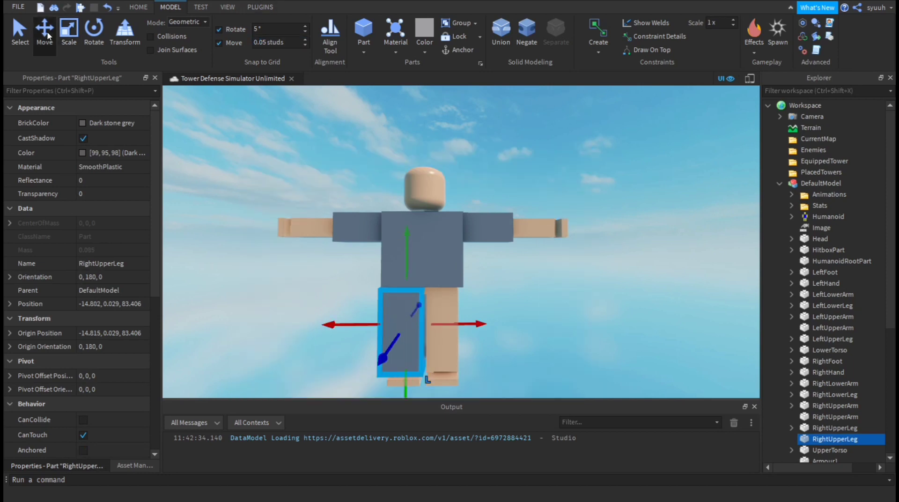
{"action": "key", "text": "Delete"}
{"action": "left_click", "coordinate": [282, 42]}
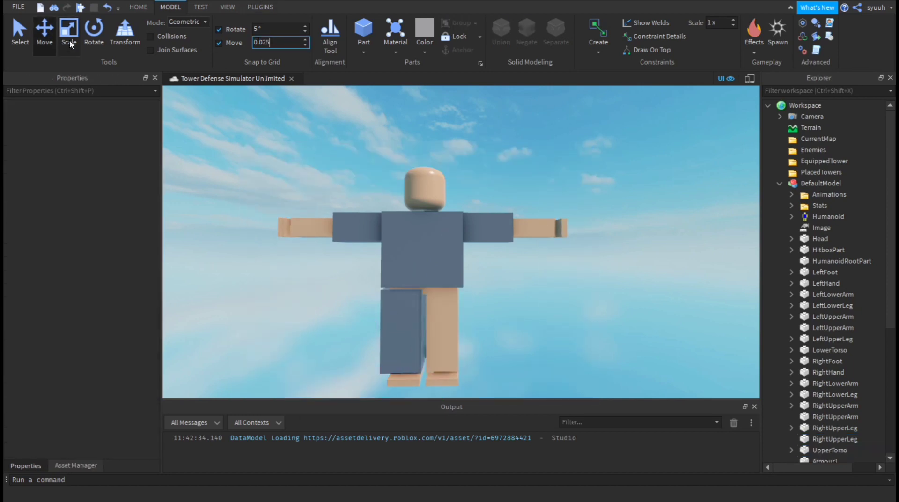
{"action": "left_click", "coordinate": [69, 44]}
{"action": "right_click_drag", "start_coordinate": [413, 326], "coordinate": [414, 331]}
{"action": "left_click", "coordinate": [414, 331], "text": "alt"}
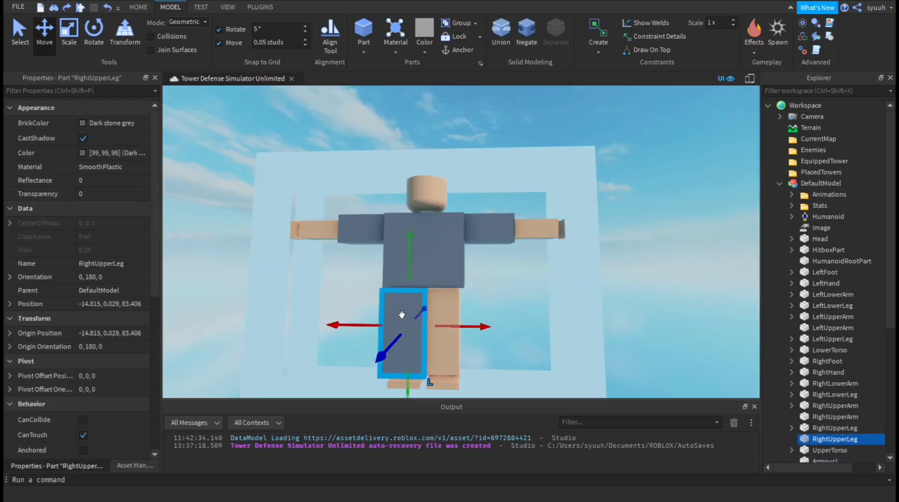
{"action": "left_click", "coordinate": [278, 41]}
{"action": "type", "text": "025"}
{"action": "left_click", "coordinate": [69, 38]}
- Duplicate LeftUpperLeg and, with 0.05-stud snapping, scale the copy to cover the whole left leg
{"action": "left_click", "coordinate": [509, 335]}
{"action": "left_click", "coordinate": [445, 302], "text": "alt"}
{"action": "key", "text": "ctrl+d"}
{"action": "double_click", "coordinate": [278, 41]}
{"action": "type", "text": "05"}
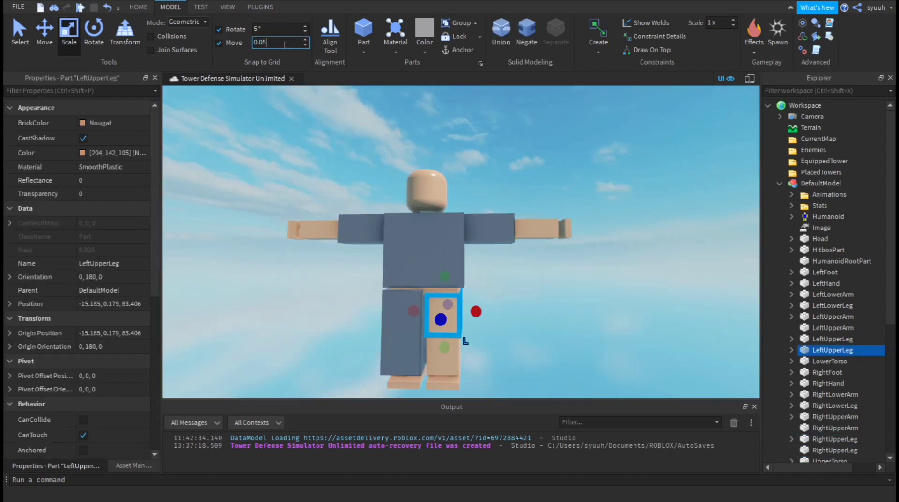
{"action": "left_click_drag", "start_coordinate": [444, 345], "coordinate": [444, 379]}
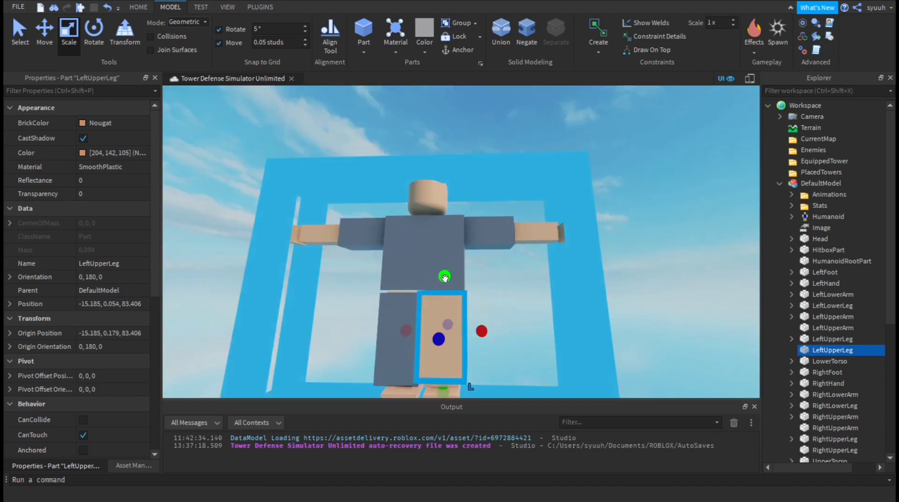
{"action": "left_click", "coordinate": [541, 324]}
{"action": "key", "text": "q"}
{"action": "key", "text": "w"}
{"action": "left_click", "coordinate": [436, 248], "text": "alt"}
- Set the move snapping to 0.025 studs and narrow the left leg armour on its inner side
{"action": "double_click", "coordinate": [286, 43]}
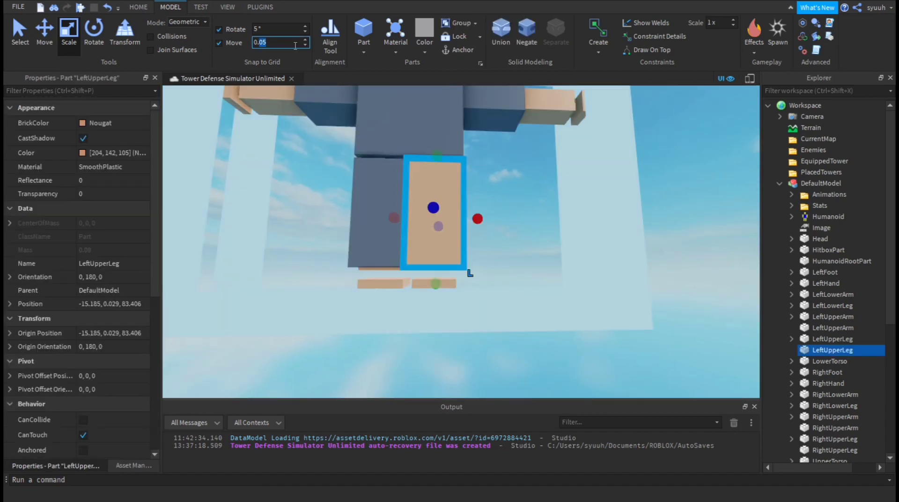
{"action": "type", "text": "025"}
{"action": "left_click_drag", "start_coordinate": [398, 218], "coordinate": [401, 218]}
{"action": "left_click", "coordinate": [506, 272]}
- Delete the full-length armour parts from both legs
{"action": "right_click_drag", "start_coordinate": [506, 272], "coordinate": [441, 281]}
{"action": "left_click", "coordinate": [442, 282], "text": "alt"}
{"action": "key", "text": "Delete"}
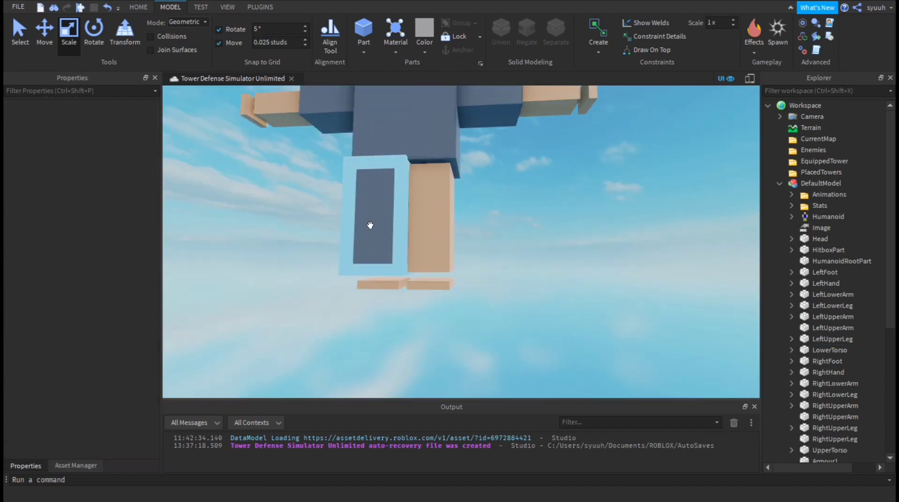
{"action": "left_click", "coordinate": [370, 225], "text": "alt"}
{"action": "key", "text": "Delete"}
- Duplicate RightUpperLeg, enlarge the copy slightly with 0.05-stud snapping, and colour it Dark stone grey
{"action": "left_click", "coordinate": [372, 213], "text": "alt"}
{"action": "double_click", "coordinate": [273, 42]}
{"action": "type", "text": "05"}
{"action": "key", "text": "Return"}
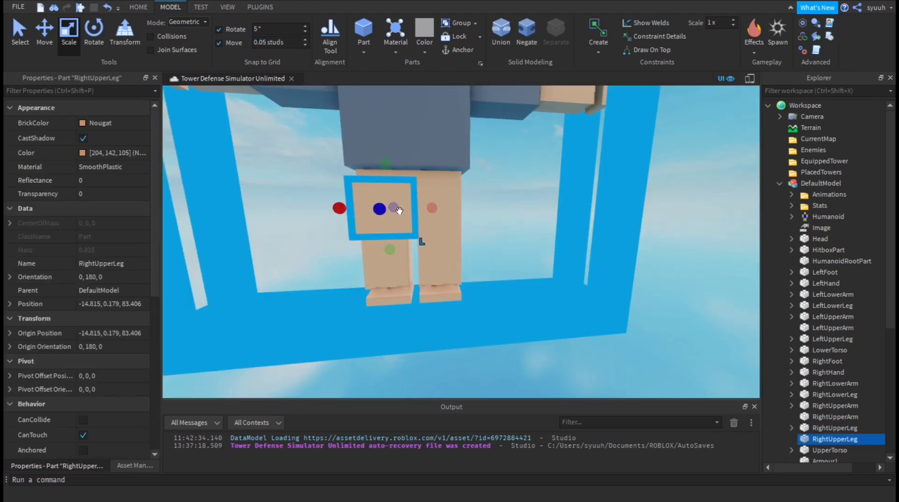
{"action": "key", "text": "ctrl+d"}
{"action": "left_click_drag", "start_coordinate": [394, 261], "coordinate": [394, 263]}
{"action": "left_click", "coordinate": [101, 122]}
{"action": "left_click", "coordinate": [130, 328]}
- Duplicate RightLowerLeg, scale the copy slightly larger than the leg, and colour it Dark stone grey
{"action": "right_click_drag", "start_coordinate": [371, 262], "coordinate": [371, 247]}
{"action": "left_click", "coordinate": [372, 247], "text": "alt"}
{"action": "key", "text": "ctrl+d"}
{"action": "left_click_drag", "start_coordinate": [376, 232], "coordinate": [376, 237]}
{"action": "left_click_drag", "start_coordinate": [390, 205], "coordinate": [391, 203]}
{"action": "left_click", "coordinate": [100, 122]}
{"action": "left_click", "coordinate": [50, 327]}
- Duplicate LeftUpperLeg, scale the copy slightly larger than the leg, and colour it Dark stone grey
{"action": "right_click_drag", "start_coordinate": [436, 206], "coordinate": [436, 213]}
{"action": "left_click", "coordinate": [436, 214], "text": "alt"}
{"action": "key", "text": "ctrl+d"}
{"action": "left_click_drag", "start_coordinate": [432, 164], "coordinate": [431, 159]}
{"action": "left_click", "coordinate": [101, 122]}
{"action": "left_click", "coordinate": [50, 327]}
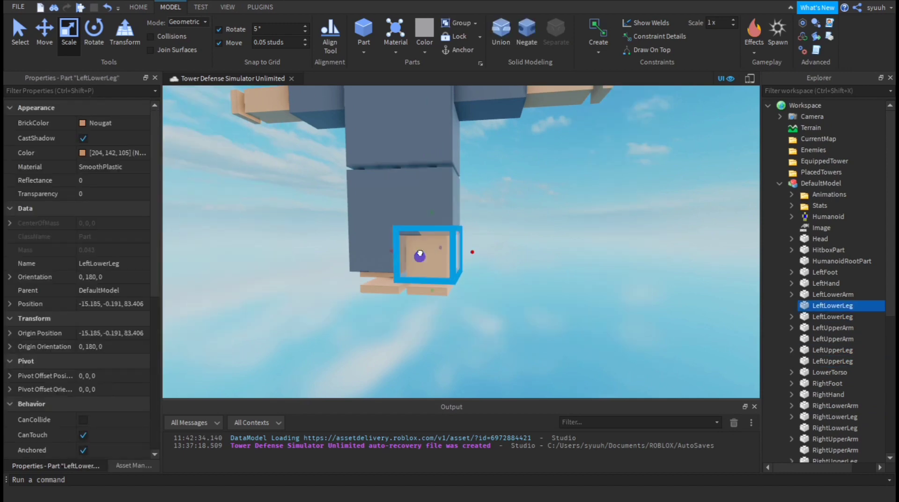
- Enlarge the duplicated LeftLowerLeg part slightly around the leg and colour it Dark stone grey
{"action": "left_click_drag", "start_coordinate": [419, 254], "coordinate": [420, 252]}
{"action": "left_click", "coordinate": [100, 123]}
{"action": "left_click", "coordinate": [50, 328]}
{"action": "left_click", "coordinate": [495, 297]}
{"action": "scroll", "coordinate": [495, 297], "scroll_direction": "down", "scroll_amount": 3}
{"action": "right_click_drag", "start_coordinate": [495, 298], "coordinate": [496, 294]}
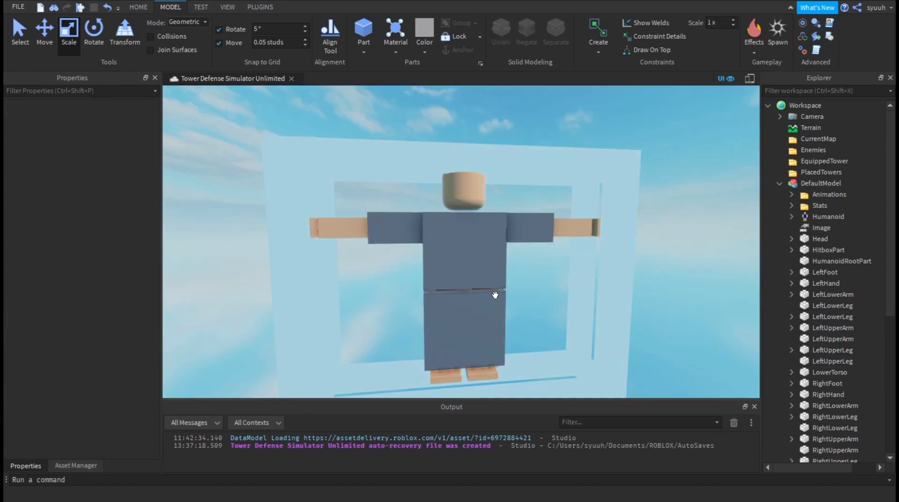
- Set the move snapping to 0.025 studs and narrow both lower leg armour parts on their inner sides
{"action": "scroll", "coordinate": [558, 285], "scroll_direction": "up", "scroll_amount": 3}
{"action": "left_click", "coordinate": [487, 253]}
{"action": "left_click", "coordinate": [285, 42]}
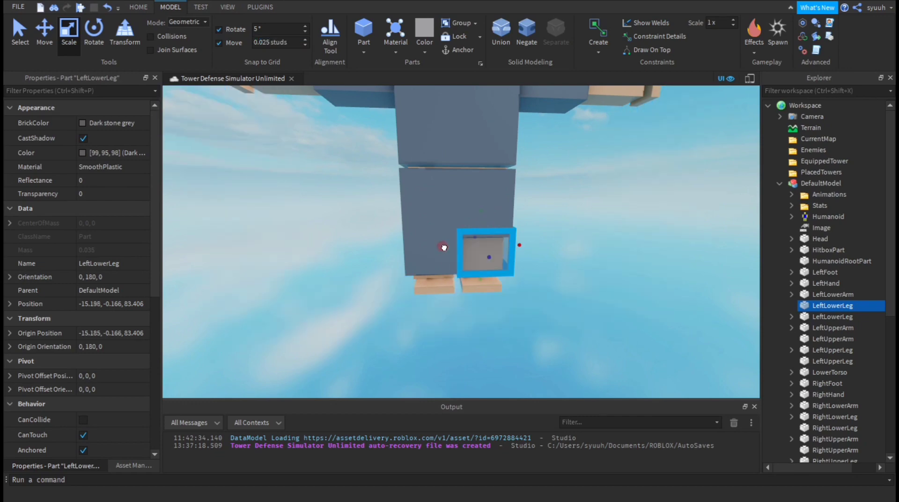
{"action": "left_click_drag", "start_coordinate": [444, 247], "coordinate": [447, 247]}
{"action": "left_click", "coordinate": [431, 251]}
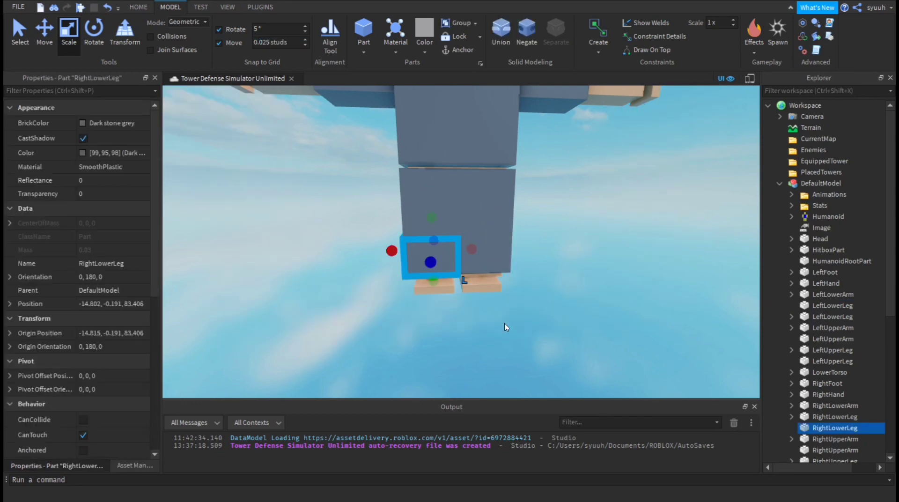
{"action": "left_click", "coordinate": [506, 327]}
- Narrow the upper leg armour on its inner side to leave a small gap between the legs
{"action": "left_click", "coordinate": [428, 201]}
{"action": "left_click_drag", "start_coordinate": [471, 203], "coordinate": [468, 202]}
{"action": "left_click", "coordinate": [561, 215]}
{"action": "scroll", "coordinate": [560, 215], "scroll_direction": "down", "scroll_amount": 3}
{"action": "right_click_drag", "start_coordinate": [560, 215], "coordinate": [560, 216]}
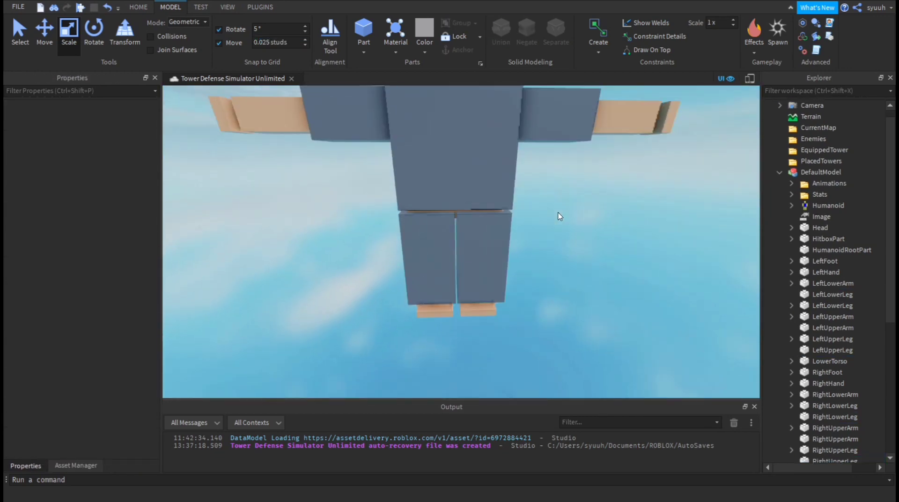
- Set the move snapping to 0.05 studs and adjust the torso armour's lower edge at the waist
{"action": "scroll", "coordinate": [561, 217], "scroll_direction": "down", "scroll_amount": 2}
{"action": "left_click", "coordinate": [463, 208]}
{"action": "left_click", "coordinate": [281, 43]}
{"action": "type", "text": "0.05"}
{"action": "left_click_drag", "start_coordinate": [458, 242], "coordinate": [461, 230]}
{"action": "left_click", "coordinate": [548, 241]}
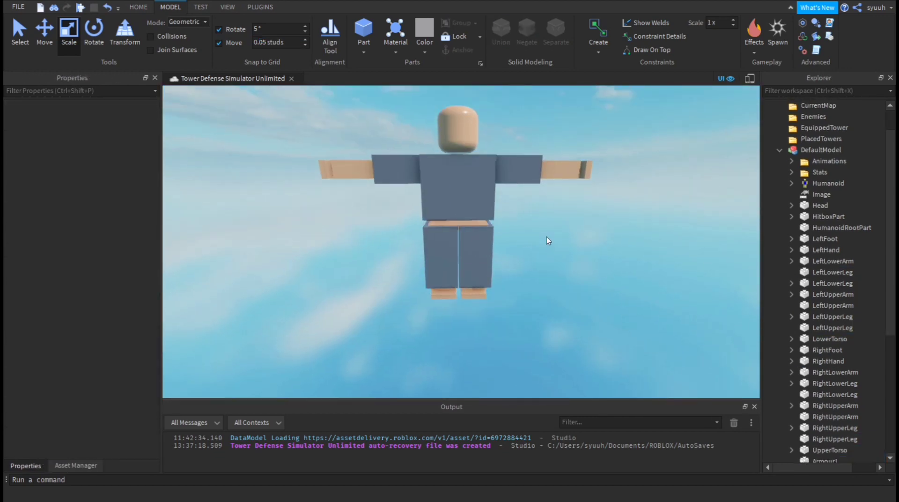
{"action": "right_click_drag", "start_coordinate": [548, 241], "coordinate": [558, 240]}
{"action": "left_click", "coordinate": [456, 202]}
{"action": "left_click", "coordinate": [558, 241]}
- Open the Rig Editor in Create Joints mode and rename the Armour1Protection part to HumanoidProtection
{"action": "left_click", "coordinate": [260, 7]}
{"action": "left_click", "coordinate": [342, 35]}
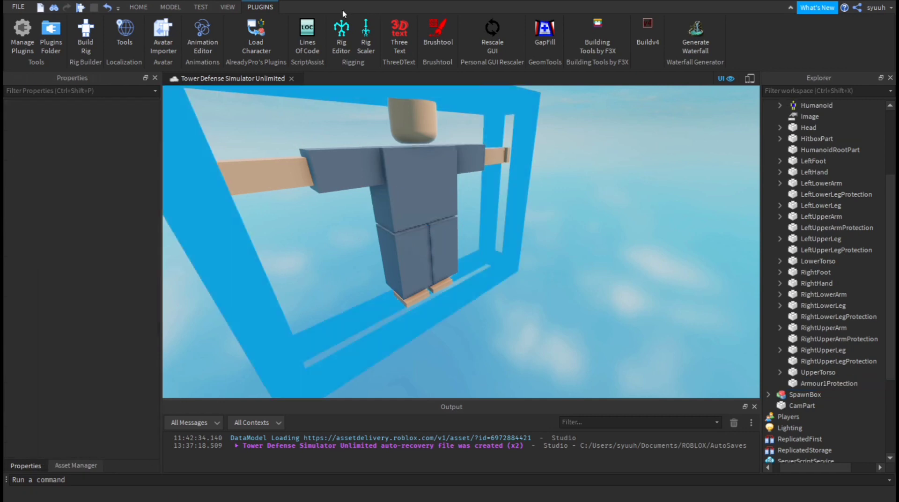
{"action": "left_click", "coordinate": [800, 250]}
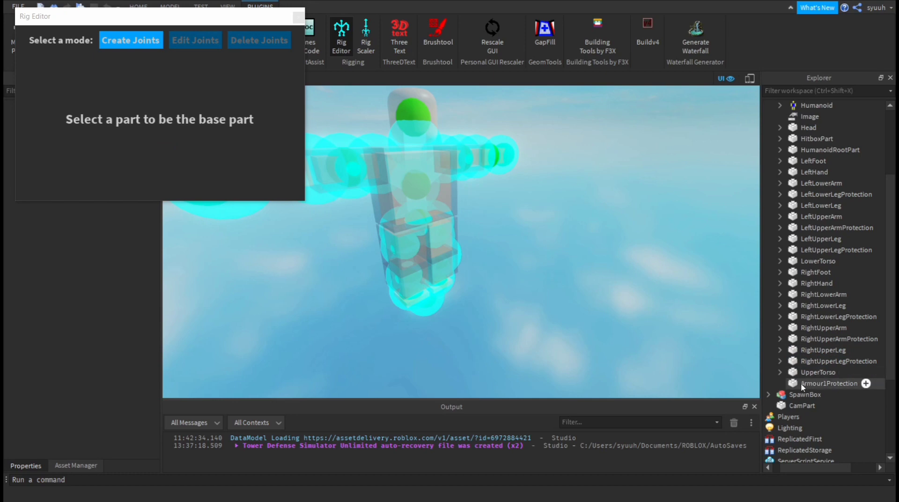
{"action": "left_click", "coordinate": [818, 384]}
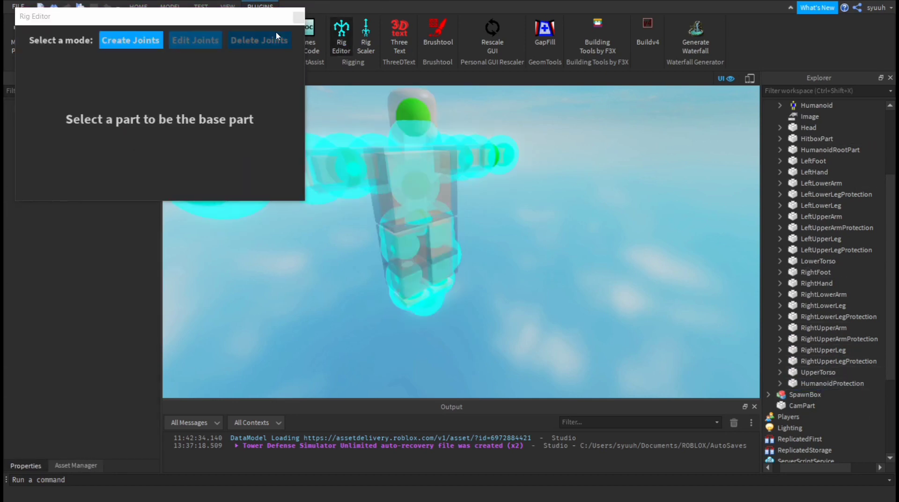
{"action": "double_click", "coordinate": [834, 384]}
{"action": "scroll", "coordinate": [801, 253], "scroll_direction": "up", "scroll_amount": 2}
{"action": "left_click", "coordinate": [781, 135]}
{"action": "left_click", "coordinate": [668, 202]}
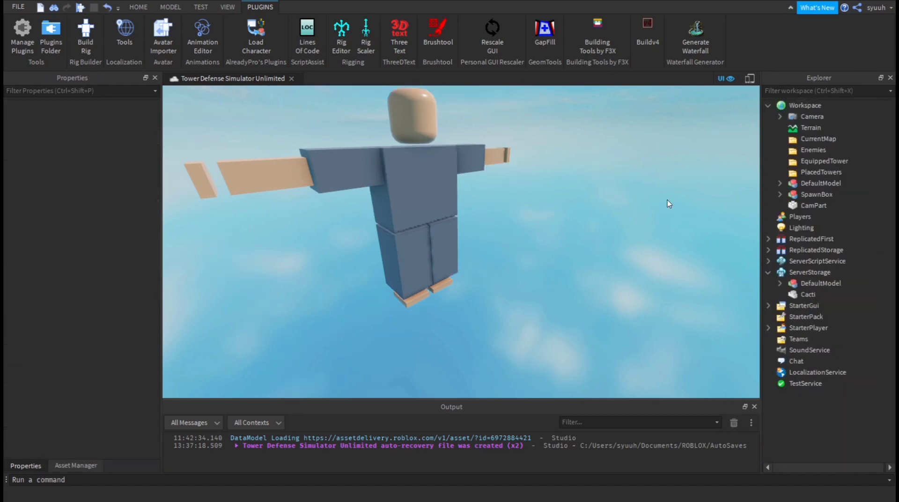
- Frame the armoured character squarely from the front and take a screenshot of it
{"action": "right_click_drag", "start_coordinate": [666, 202], "coordinate": [665, 201]}
{"action": "scroll", "coordinate": [665, 201], "scroll_direction": "up", "scroll_amount": 1}
{"action": "left_click", "coordinate": [591, 212]}
{"action": "key", "text": "f"}
{"action": "left_click", "coordinate": [617, 208]}
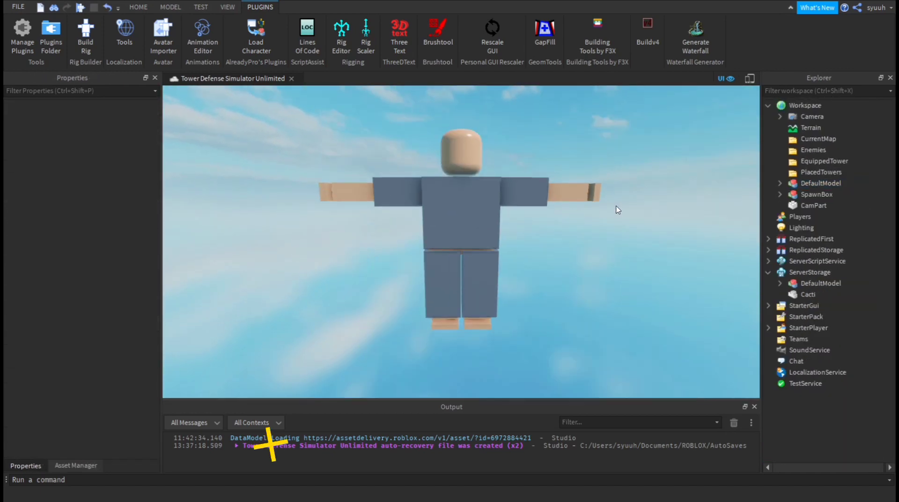
{"action": "scroll", "coordinate": [701, 283], "scroll_direction": "up", "scroll_amount": 2}
{"action": "key", "text": "q"}
{"action": "key", "text": "e"}
{"action": "scroll", "coordinate": [703, 285], "scroll_direction": "down", "scroll_amount": 2}
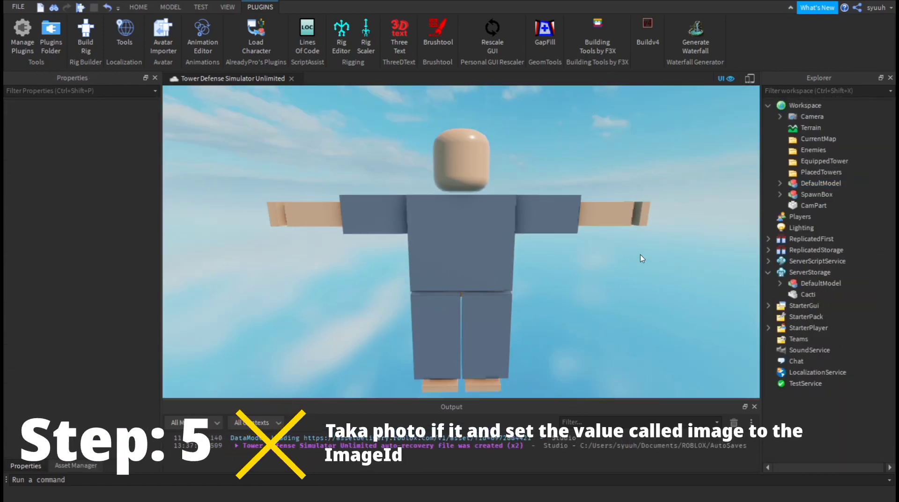
{"action": "left_click", "coordinate": [229, 8]}
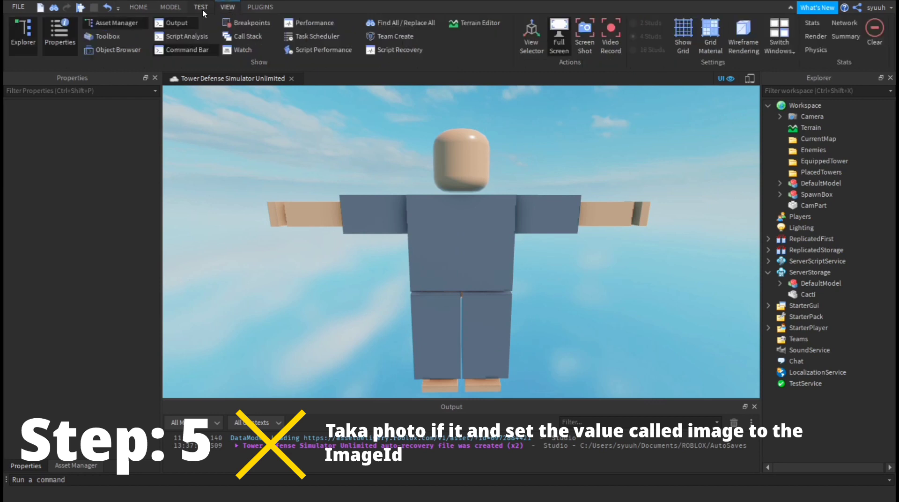
{"action": "left_click", "coordinate": [201, 8]}
{"action": "left_click", "coordinate": [230, 7]}
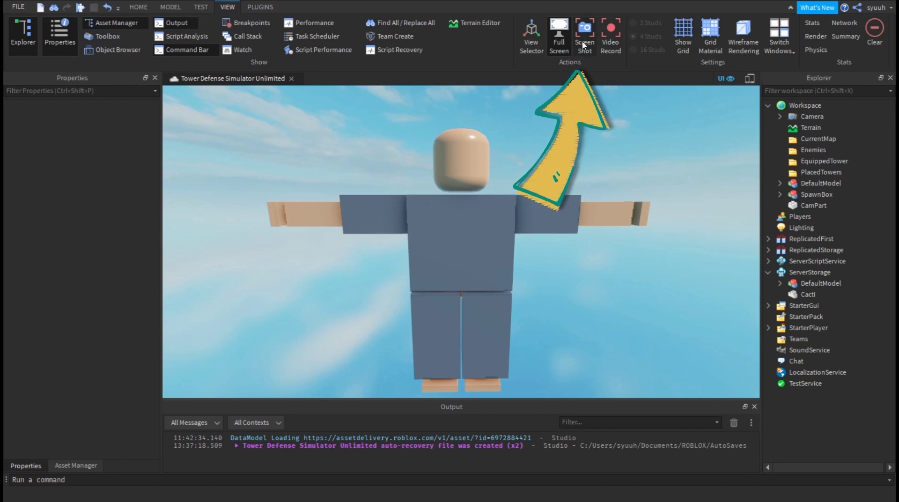
{"action": "double_click", "coordinate": [794, 184]}
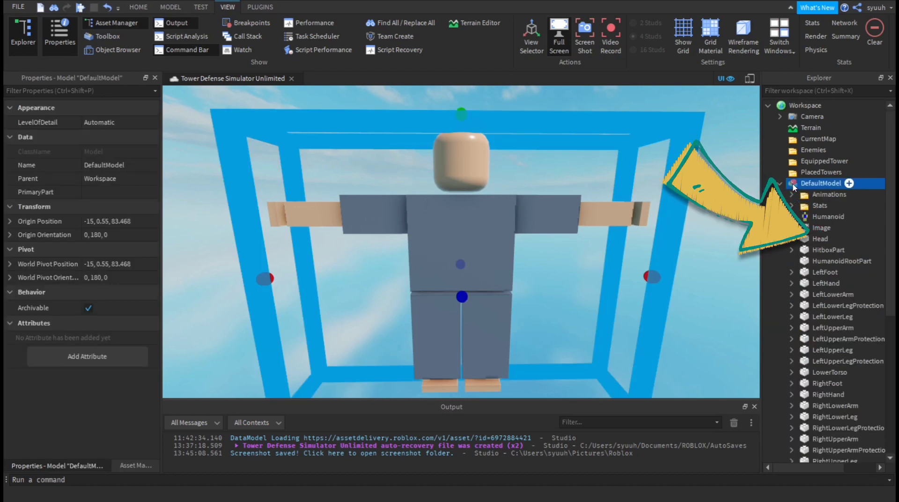
{"action": "double_click", "coordinate": [794, 184]}
{"action": "double_click", "coordinate": [793, 184]}
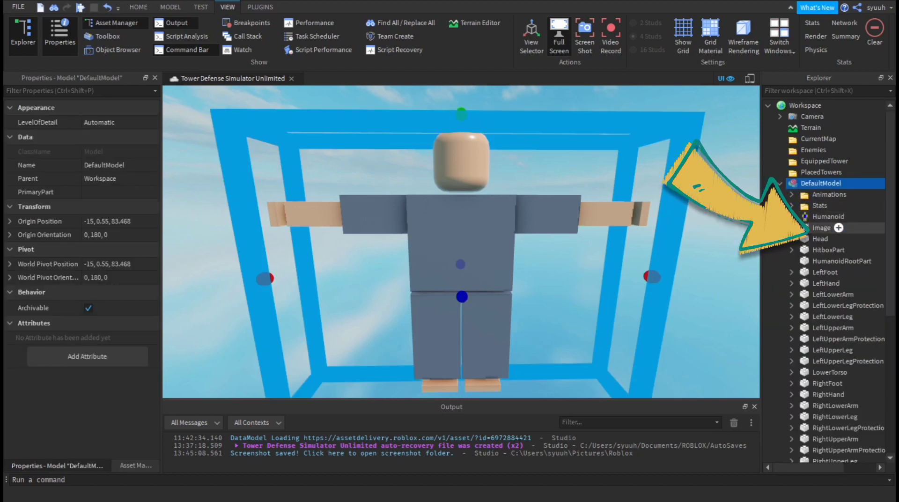
{"action": "left_click", "coordinate": [136, 465]}
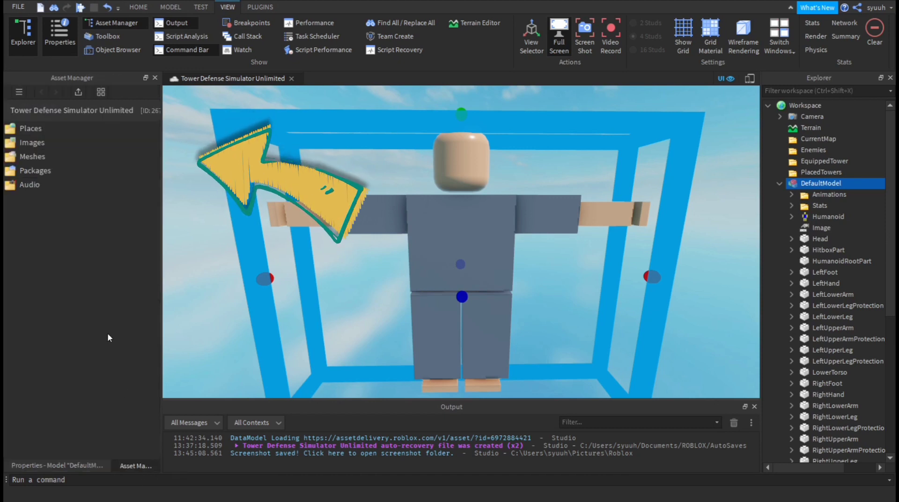
{"action": "double_click", "coordinate": [49, 139]}
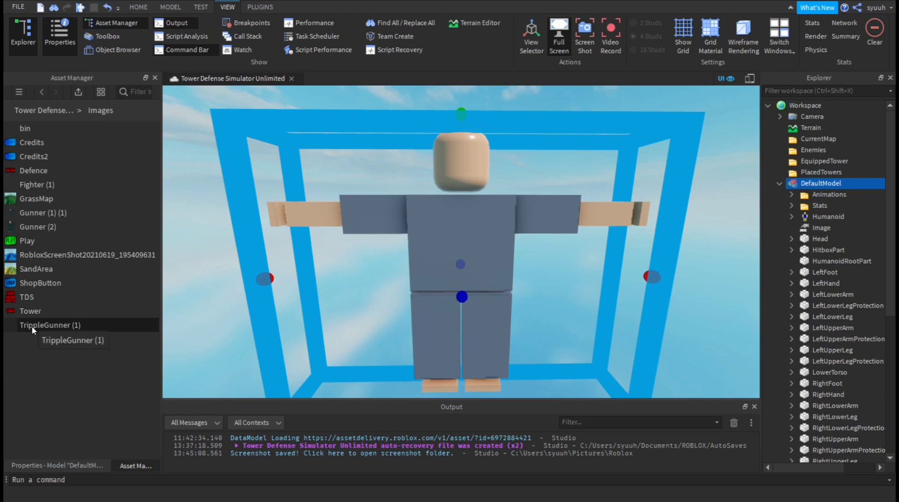
{"action": "left_click", "coordinate": [68, 327]}
{"action": "right_click", "coordinate": [70, 325]}
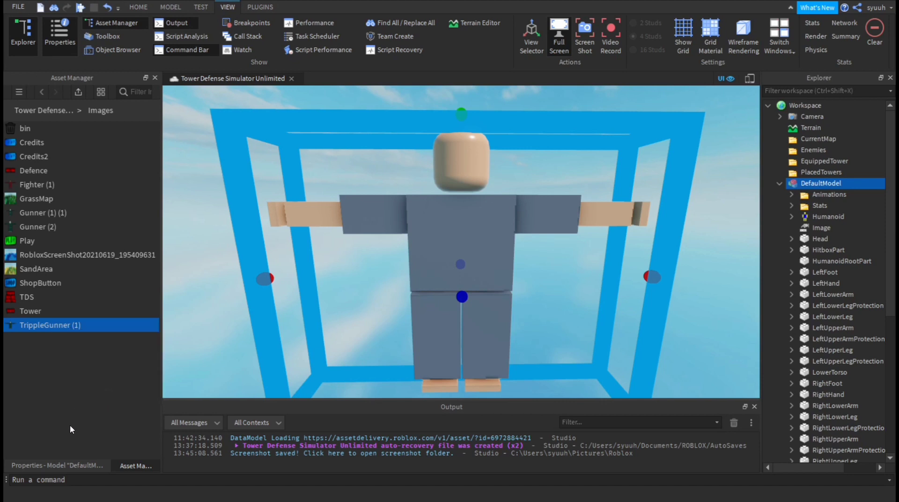
{"action": "left_click", "coordinate": [66, 465]}
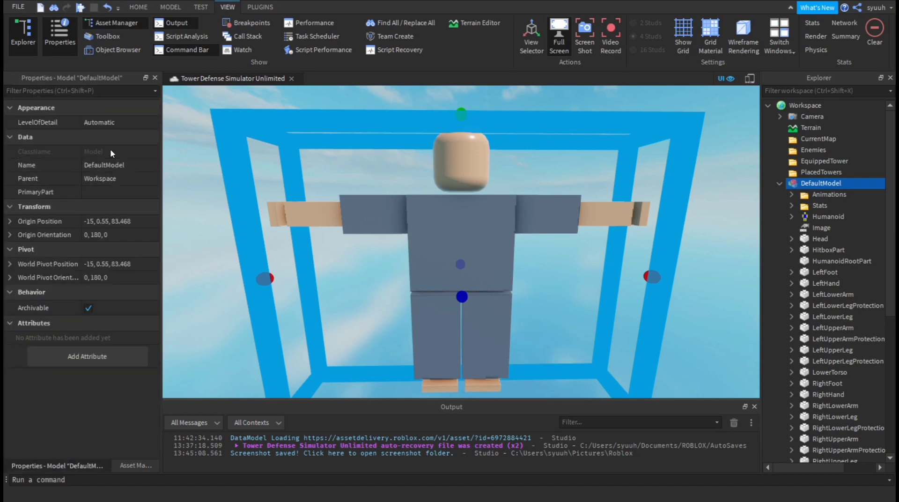
{"action": "left_click", "coordinate": [825, 228]}
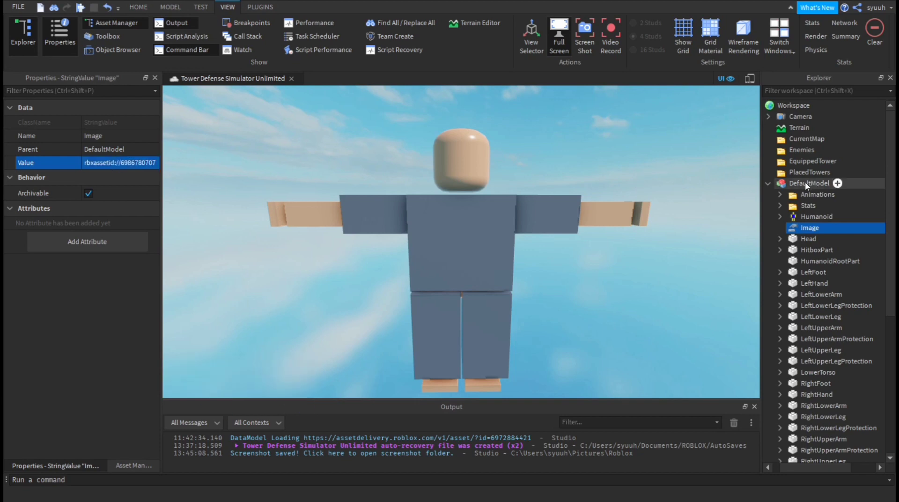
- In DefaultModel's Stats folder, open the Cost value for editing and set Length to 12 and Speed to 1
{"action": "left_click", "coordinate": [802, 204]}
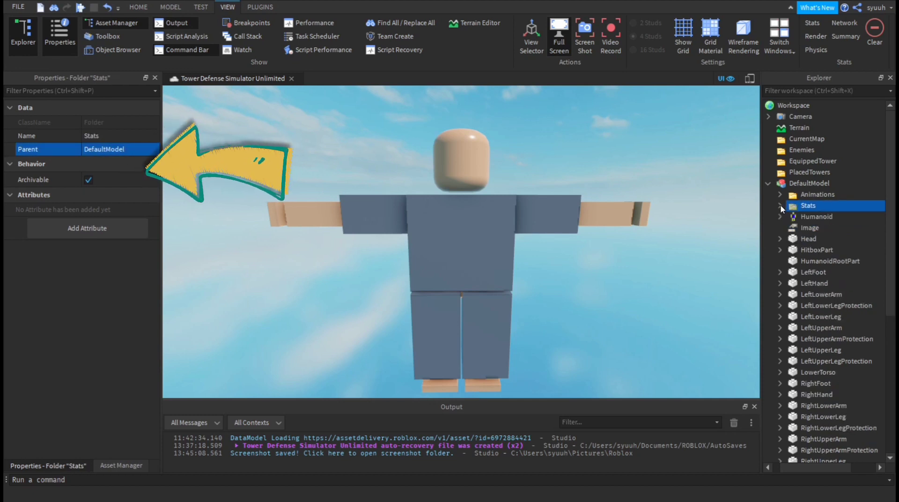
{"action": "left_click", "coordinate": [806, 218]}
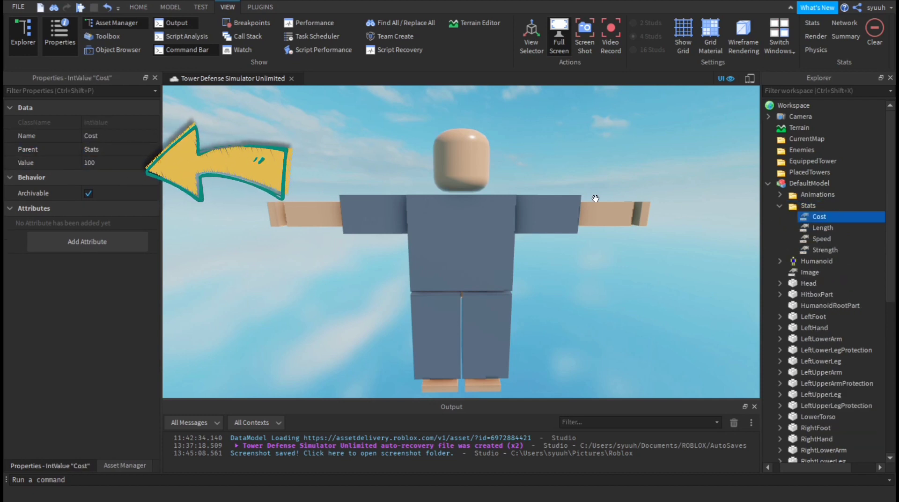
{"action": "key", "text": "F2"}
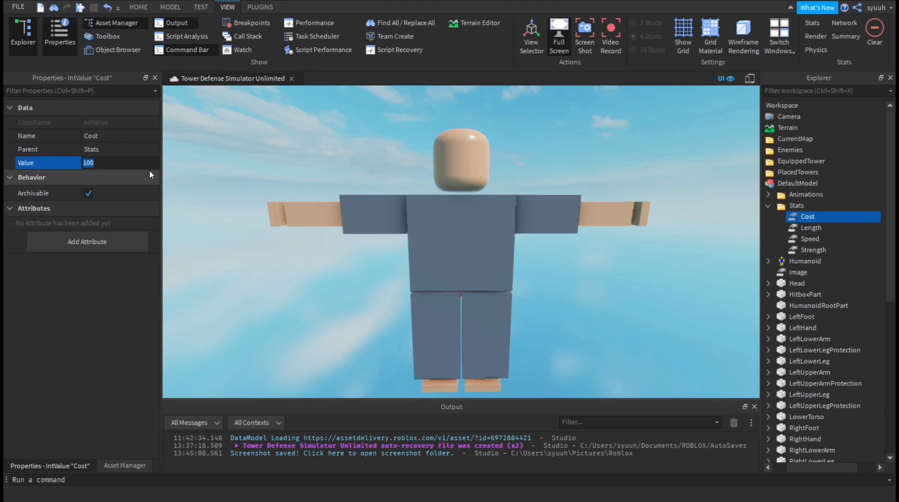
{"action": "left_click", "coordinate": [813, 229]}
{"action": "left_click", "coordinate": [125, 163]}
{"action": "type", "text": "10(View length)"}
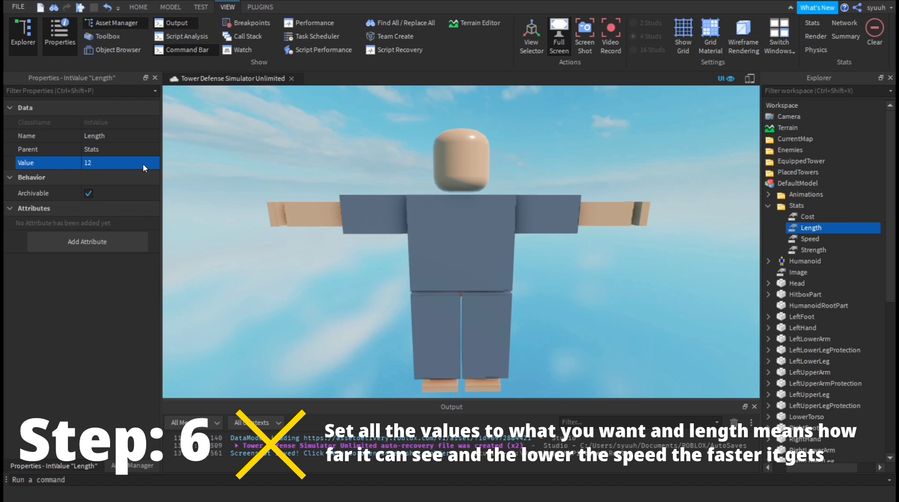
{"action": "left_click", "coordinate": [803, 239]}
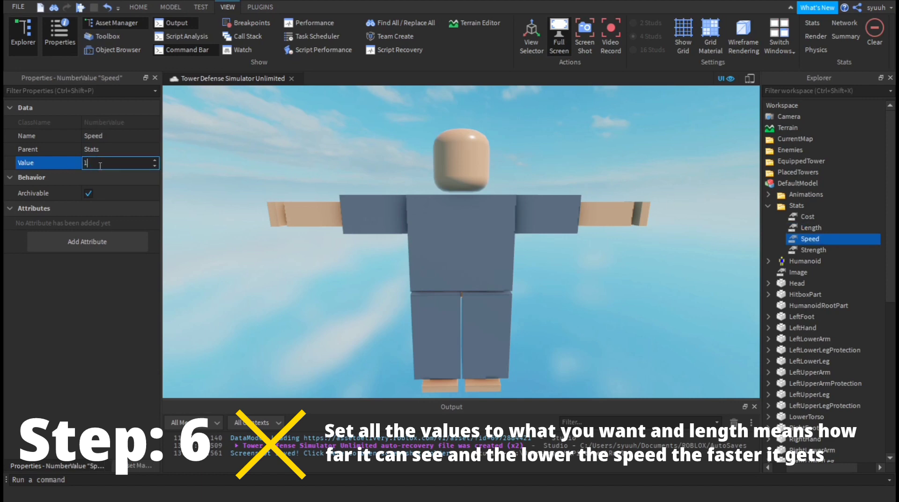
{"action": "key", "text": "Return"}
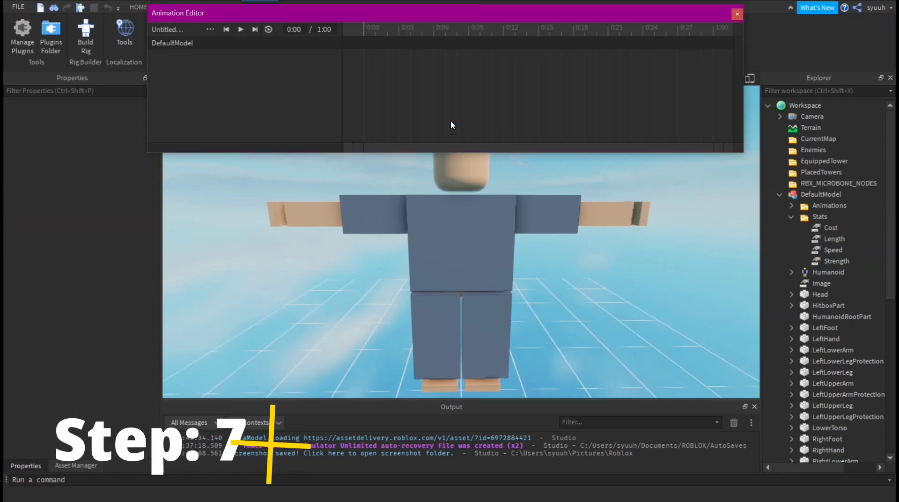
- Pose DefaultModel's left arm by rotating its upper and lower parts at 0:00 in the Animation Editor
{"action": "left_click", "coordinate": [466, 256]}
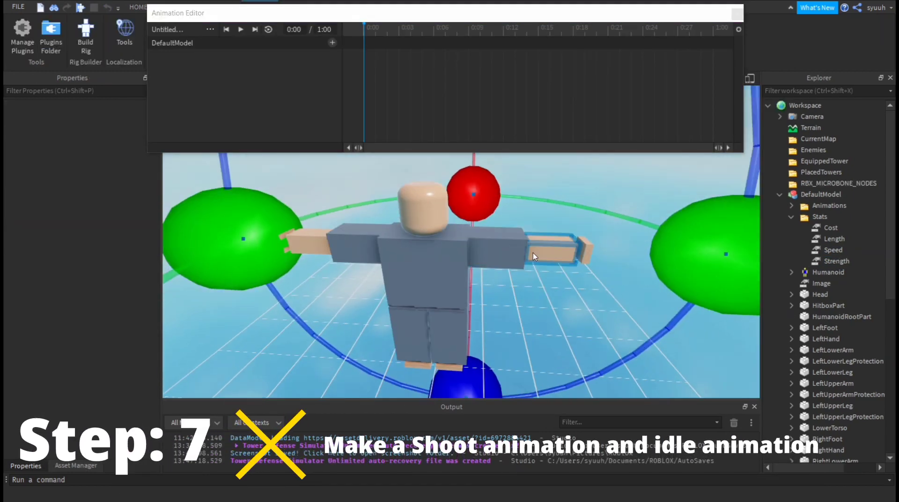
{"action": "scroll", "coordinate": [533, 253], "scroll_direction": "down", "scroll_amount": 5}
{"action": "right_click_drag", "start_coordinate": [533, 253], "coordinate": [532, 227]}
{"action": "left_click_drag", "start_coordinate": [533, 227], "coordinate": [516, 253]}
{"action": "scroll", "coordinate": [469, 271], "scroll_direction": "up", "scroll_amount": 8}
{"action": "right_click_drag", "start_coordinate": [470, 271], "coordinate": [528, 269]}
{"action": "left_click", "coordinate": [528, 269]}
{"action": "scroll", "coordinate": [508, 238], "scroll_direction": "down", "scroll_amount": 5}
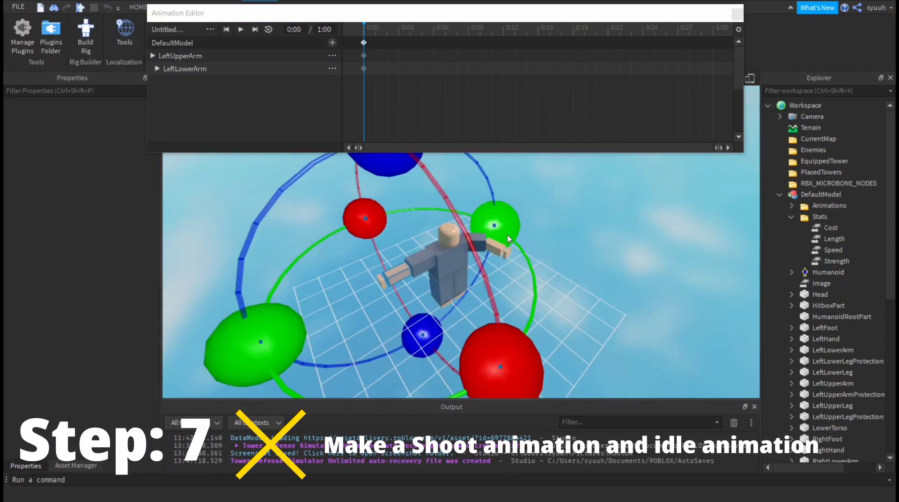
- Bend the right upper and lower arm in front of the body in the same 0:00 pose
{"action": "left_click_drag", "start_coordinate": [509, 239], "coordinate": [430, 221]}
{"action": "scroll", "coordinate": [561, 277], "scroll_direction": "down", "scroll_amount": 5}
{"action": "scroll", "coordinate": [561, 277], "scroll_direction": "up", "scroll_amount": 5}
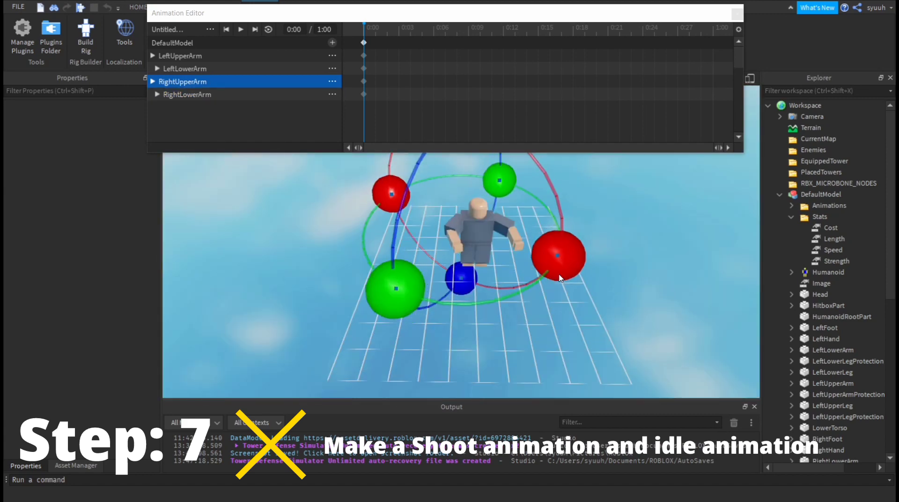
- Undo the right arm's pose and redo it
{"action": "scroll", "coordinate": [561, 278], "scroll_direction": "up", "scroll_amount": 5}
{"action": "right_click_drag", "start_coordinate": [561, 277], "coordinate": [497, 262]}
{"action": "scroll", "coordinate": [278, 289], "scroll_direction": "down", "scroll_amount": 8}
{"action": "key", "text": "ctrl+z"}
{"action": "scroll", "coordinate": [417, 303], "scroll_direction": "up", "scroll_amount": 8}
{"action": "left_click", "coordinate": [417, 303]}
{"action": "scroll", "coordinate": [476, 240], "scroll_direction": "down", "scroll_amount": 5}
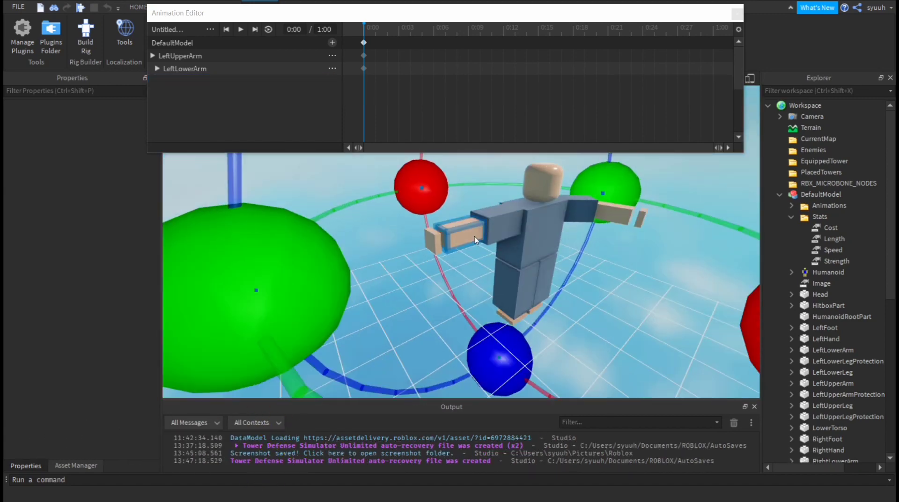
{"action": "key", "text": "ctrl+y"}
- Examine the pose of both bent arms from several angles and distances
{"action": "scroll", "coordinate": [475, 240], "scroll_direction": "down", "scroll_amount": 5}
{"action": "right_click_drag", "start_coordinate": [409, 186], "coordinate": [481, 195]}
{"action": "scroll", "coordinate": [499, 214], "scroll_direction": "up", "scroll_amount": 8}
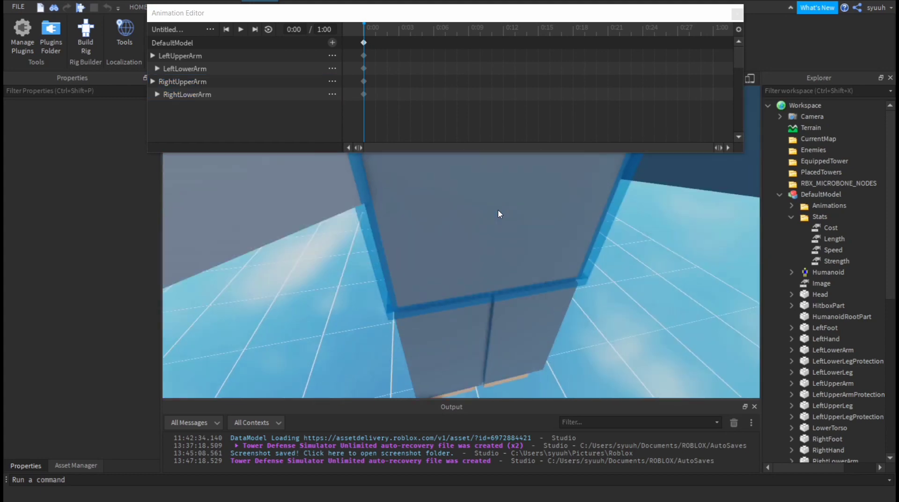
{"action": "scroll", "coordinate": [500, 214], "scroll_direction": "down", "scroll_amount": 8}
{"action": "scroll", "coordinate": [508, 263], "scroll_direction": "up", "scroll_amount": 8}
{"action": "right_click_drag", "start_coordinate": [507, 263], "coordinate": [413, 289]}
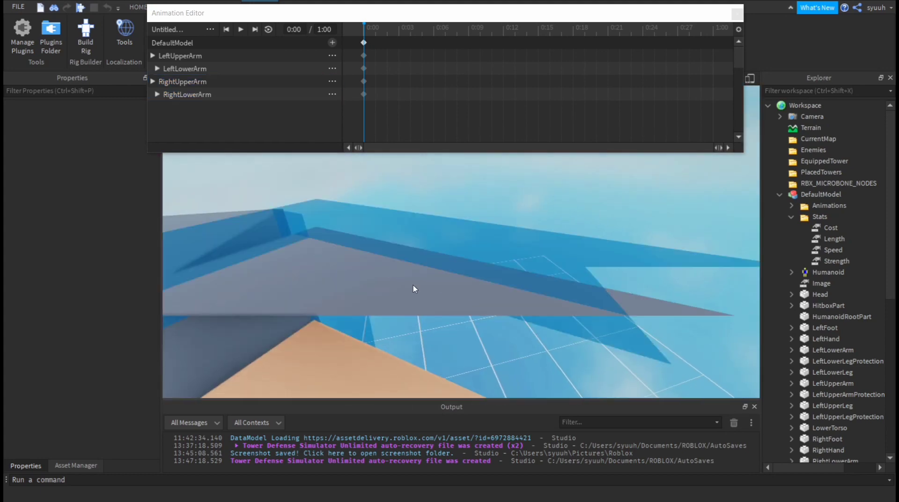
{"action": "scroll", "coordinate": [414, 289], "scroll_direction": "down", "scroll_amount": 8}
{"action": "right_click_drag", "start_coordinate": [491, 224], "coordinate": [538, 267]}
{"action": "scroll", "coordinate": [540, 272], "scroll_direction": "up", "scroll_amount": 5}
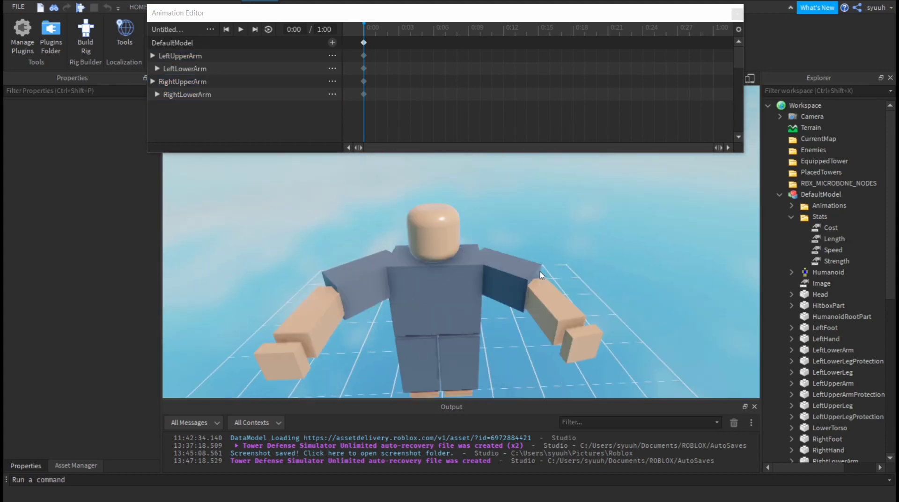
- Readjust the rotation of LeftUpperArm and RightUpperArm to bring both arms closer to the body
{"action": "scroll", "coordinate": [541, 272], "scroll_direction": "down", "scroll_amount": 5}
{"action": "left_click", "coordinate": [209, 59]}
{"action": "left_click_drag", "start_coordinate": [404, 212], "coordinate": [427, 205]}
{"action": "left_click", "coordinate": [206, 82]}
{"action": "left_click_drag", "start_coordinate": [513, 209], "coordinate": [477, 204]}
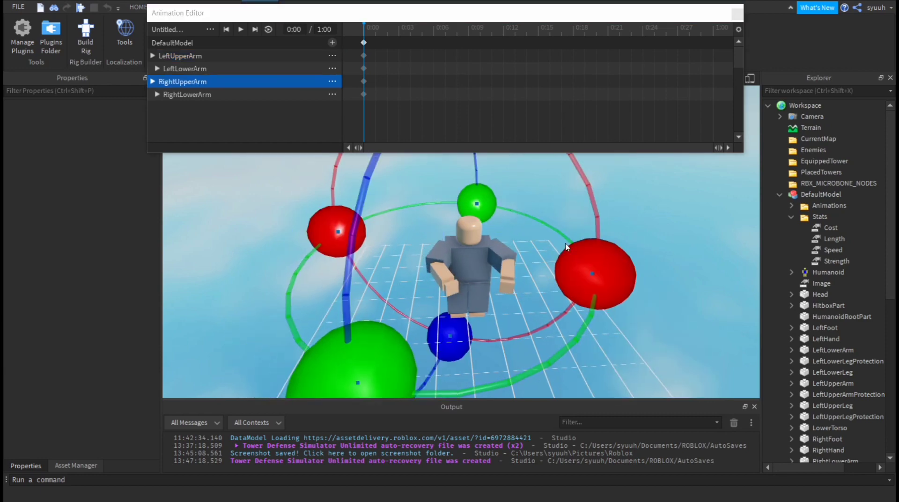
- Rotate the LowerTorso and the RightUpperLeg to begin the character's stance at 0:00
{"action": "right_click_drag", "start_coordinate": [566, 247], "coordinate": [493, 201]}
{"action": "left_click", "coordinate": [508, 237]}
{"action": "scroll", "coordinate": [474, 274], "scroll_direction": "down", "scroll_amount": 5}
{"action": "left_click", "coordinate": [506, 267]}
{"action": "scroll", "coordinate": [461, 284], "scroll_direction": "up", "scroll_amount": 5}
{"action": "left_click", "coordinate": [462, 284]}
{"action": "scroll", "coordinate": [482, 264], "scroll_direction": "down", "scroll_amount": 5}
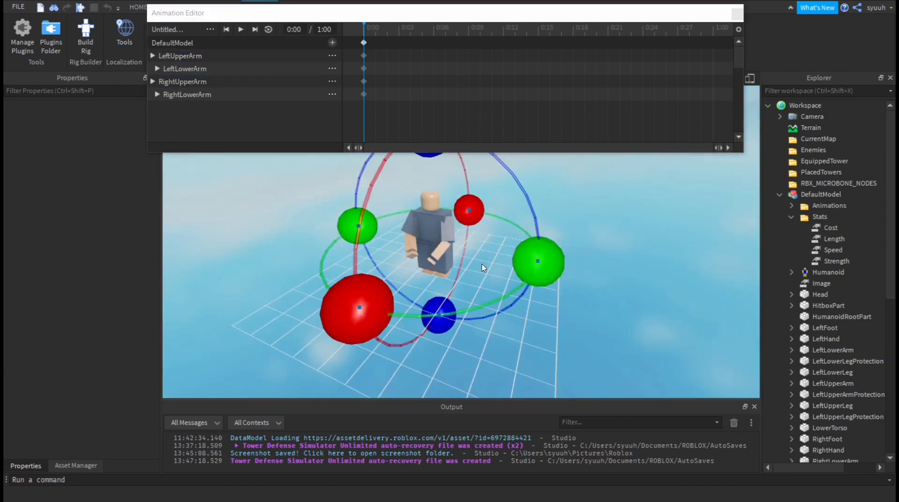
{"action": "scroll", "coordinate": [600, 319], "scroll_direction": "up", "scroll_amount": 5}
{"action": "scroll", "coordinate": [602, 253], "scroll_direction": "down", "scroll_amount": 5}
{"action": "left_click", "coordinate": [554, 270]}
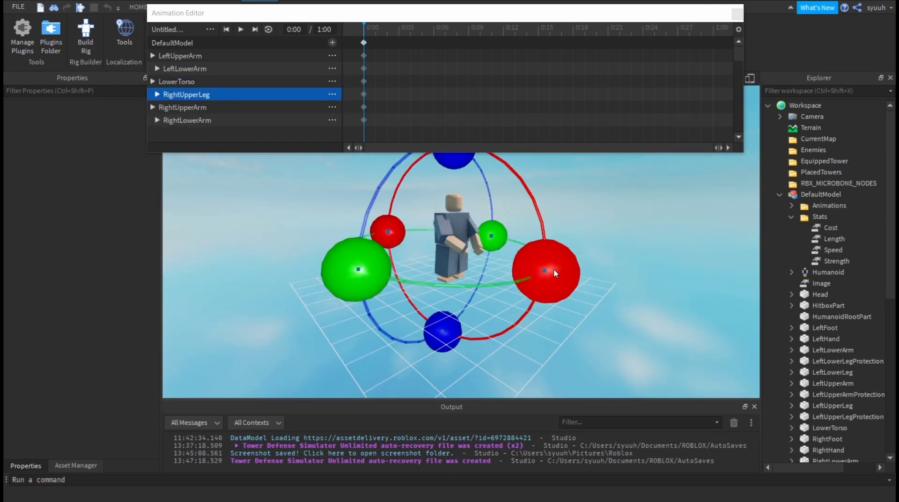
- Bend the RightLowerLeg and reselect the LowerTorso in the 0:00 pose
{"action": "scroll", "coordinate": [555, 269], "scroll_direction": "up", "scroll_amount": 5}
{"action": "scroll", "coordinate": [576, 294], "scroll_direction": "down", "scroll_amount": 5}
{"action": "scroll", "coordinate": [614, 272], "scroll_direction": "up", "scroll_amount": 5}
{"action": "left_click", "coordinate": [461, 232]}
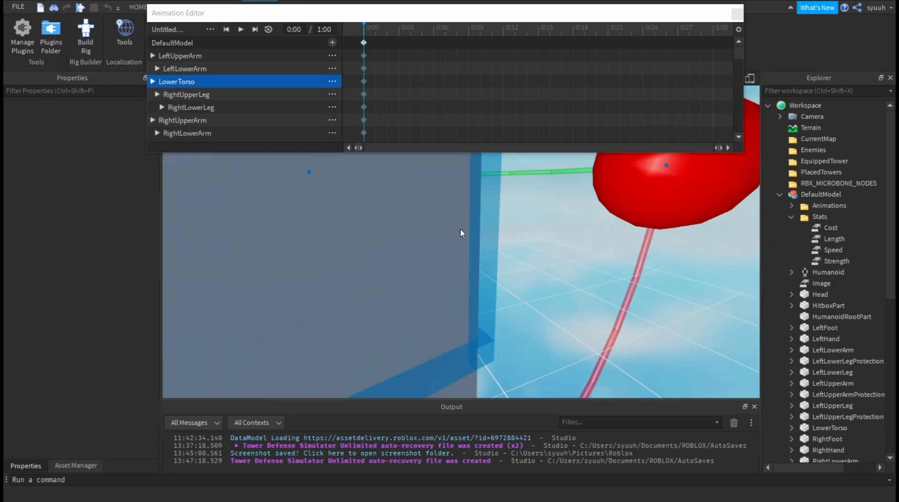
- Pose the left upper and lower leg at 0:00 and close the Animation Editor
{"action": "scroll", "coordinate": [348, 263], "scroll_direction": "down", "scroll_amount": 5}
{"action": "left_click", "coordinate": [391, 297]}
{"action": "scroll", "coordinate": [364, 277], "scroll_direction": "up", "scroll_amount": 5}
{"action": "left_click", "coordinate": [368, 289]}
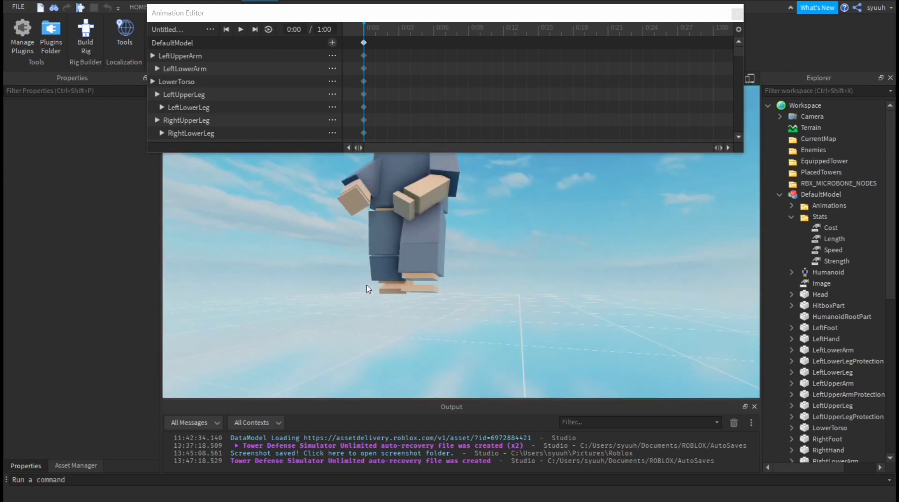
{"action": "scroll", "coordinate": [338, 272], "scroll_direction": "down", "scroll_amount": 5}
{"action": "scroll", "coordinate": [338, 271], "scroll_direction": "up", "scroll_amount": 3}
{"action": "right_click_drag", "start_coordinate": [338, 272], "coordinate": [370, 274]}
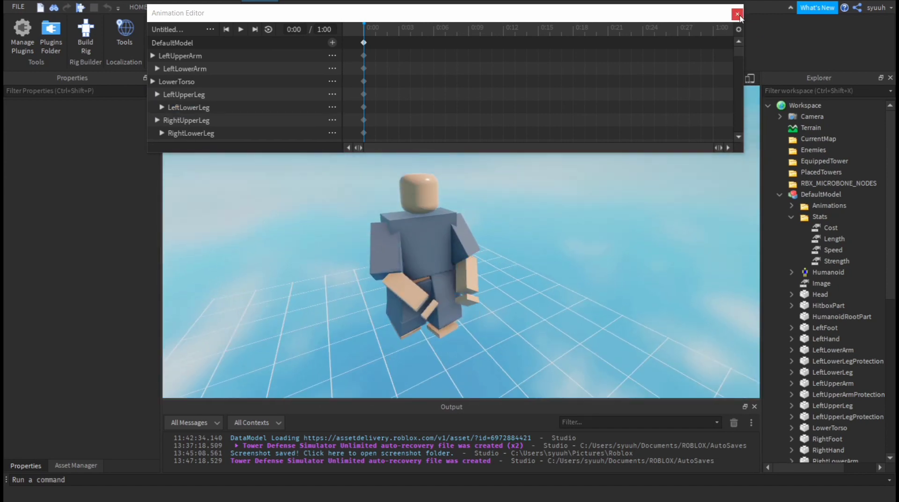
{"action": "left_click", "coordinate": [737, 14]}
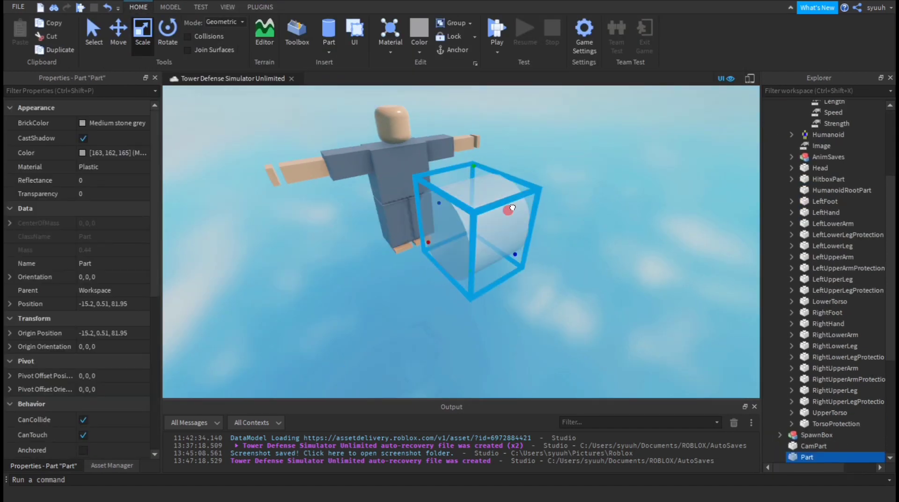
- Scale cylinder parts in front of the character into the gun's end disc, long body and narrower inner cylinder
{"action": "scroll", "coordinate": [521, 228], "scroll_direction": "up", "scroll_amount": 5}
{"action": "right_click_drag", "start_coordinate": [469, 244], "coordinate": [468, 245]}
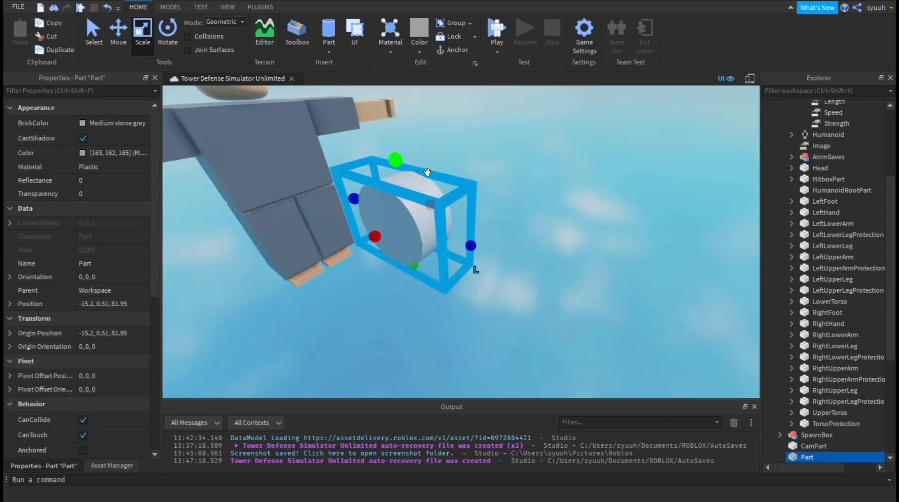
{"action": "left_click_drag", "start_coordinate": [468, 245], "coordinate": [451, 239]}
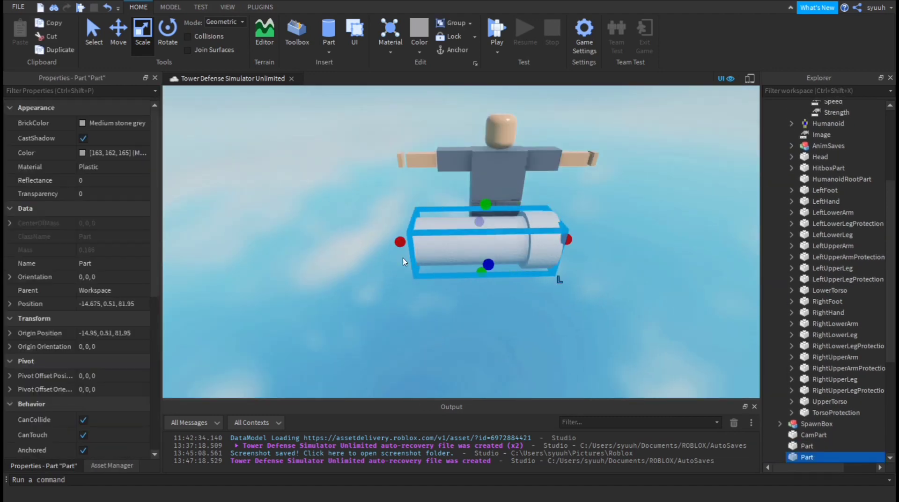
{"action": "left_click", "coordinate": [452, 336]}
{"action": "left_click", "coordinate": [426, 234]}
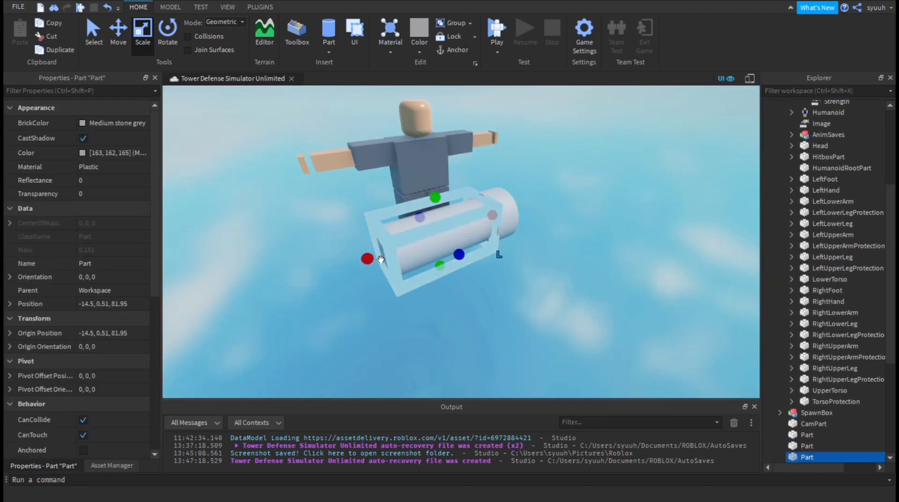
{"action": "scroll", "coordinate": [432, 205], "scroll_direction": "up", "scroll_amount": 3}
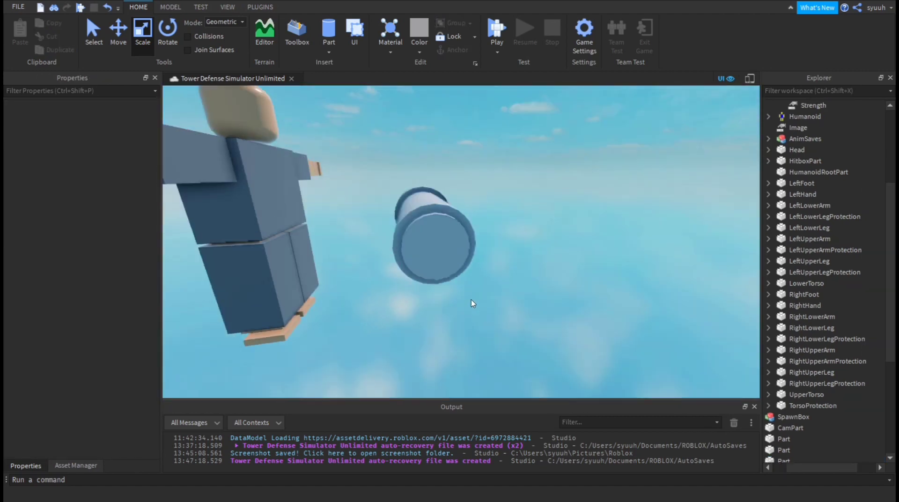
- Rotate the small cylinders on the gun's end face around its centre to form a ring of barrels
{"action": "left_click", "coordinate": [432, 238]}
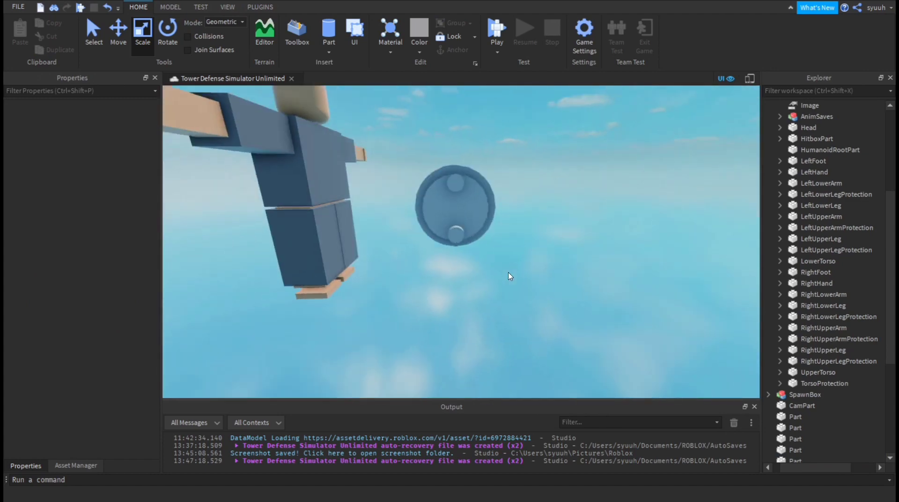
{"action": "left_click", "coordinate": [457, 210]}
{"action": "key", "text": "ctrl+4"}
{"action": "left_click_drag", "start_coordinate": [487, 175], "coordinate": [497, 171]}
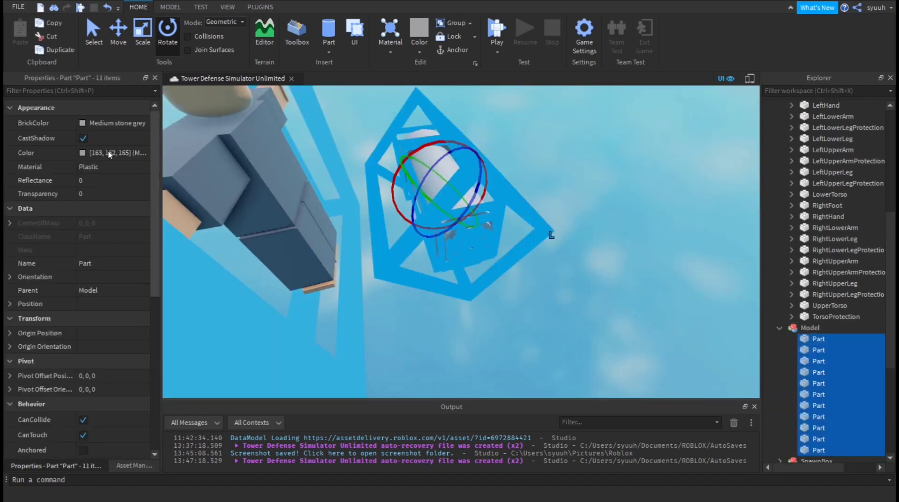
- Give all gun parts the SmoothPlastic material and the Dark stone grey colour
{"action": "left_click", "coordinate": [96, 167]}
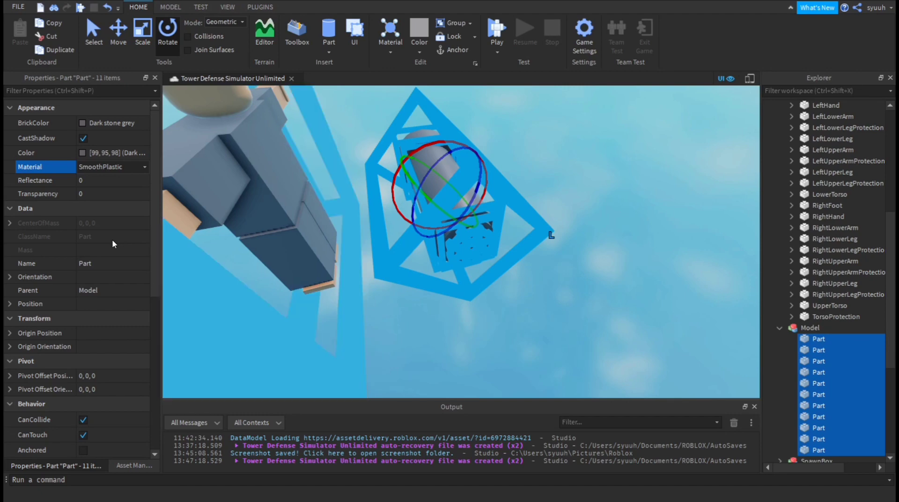
{"action": "left_click", "coordinate": [562, 304]}
- Group the ring of small barrel cylinders inside the gun model and name the group Bullets
{"action": "left_click", "coordinate": [442, 174]}
{"action": "scroll", "coordinate": [442, 175], "scroll_direction": "up", "scroll_amount": 3}
{"action": "key", "text": "ctrl+1"}
{"action": "left_click", "coordinate": [441, 243], "text": "ctrl"}
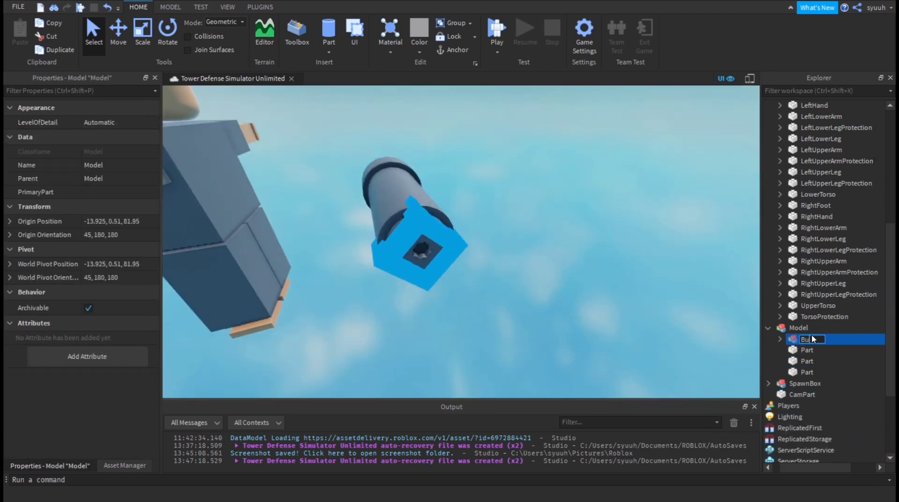
- Colour the Bullets parts black and darken the cylinder at the gun's front end
{"action": "key", "text": "Down"}
{"action": "left_click", "coordinate": [805, 428], "text": "shift"}
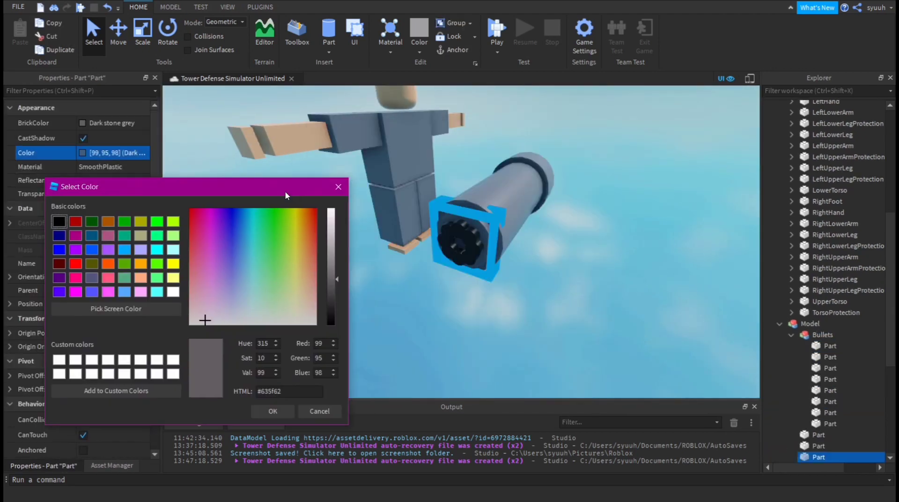
{"action": "left_click", "coordinate": [273, 324]}
{"action": "left_click_drag", "start_coordinate": [336, 279], "coordinate": [331, 293]}
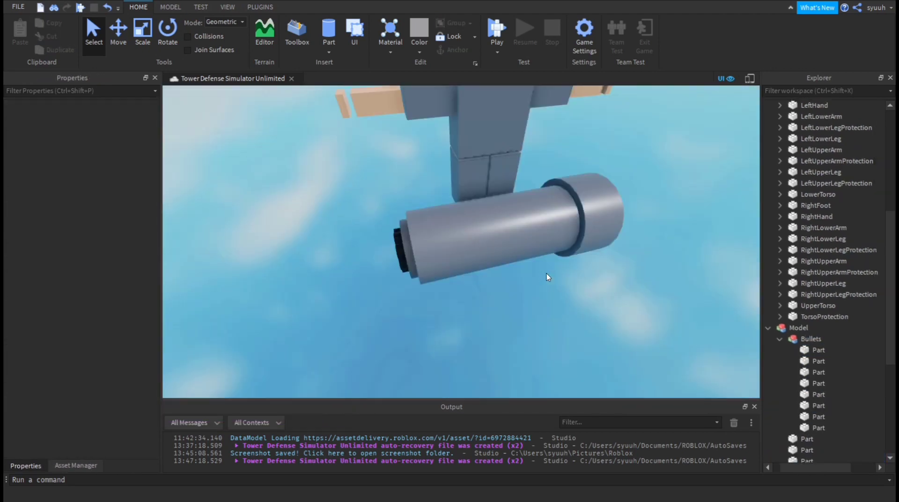
{"action": "left_click", "coordinate": [432, 281]}
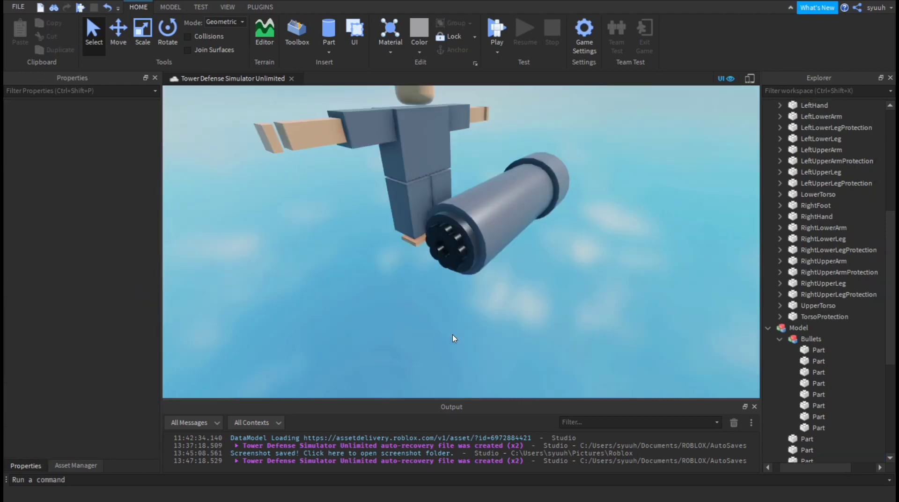
- Insert a block part and set its Position to -14.5, 0.51, 81.95, copied from a gun cylinder
{"action": "scroll", "coordinate": [454, 338], "scroll_direction": "up", "scroll_amount": 2}
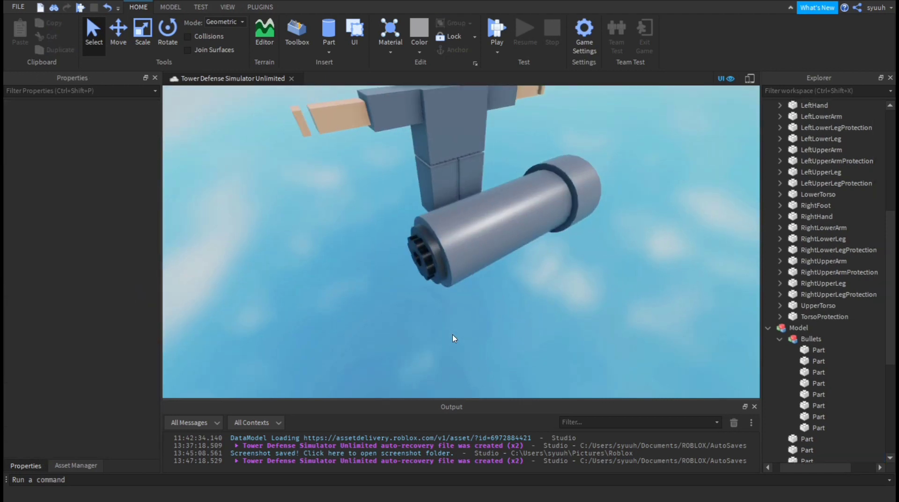
{"action": "right_click_drag", "start_coordinate": [470, 306], "coordinate": [452, 257]}
{"action": "left_click", "coordinate": [329, 52]}
{"action": "left_click", "coordinate": [343, 66]}
{"action": "right_click_drag", "start_coordinate": [415, 300], "coordinate": [438, 233]}
{"action": "left_click", "coordinate": [413, 268]}
{"action": "left_click", "coordinate": [105, 304]}
{"action": "key", "text": "ctrl+c"}
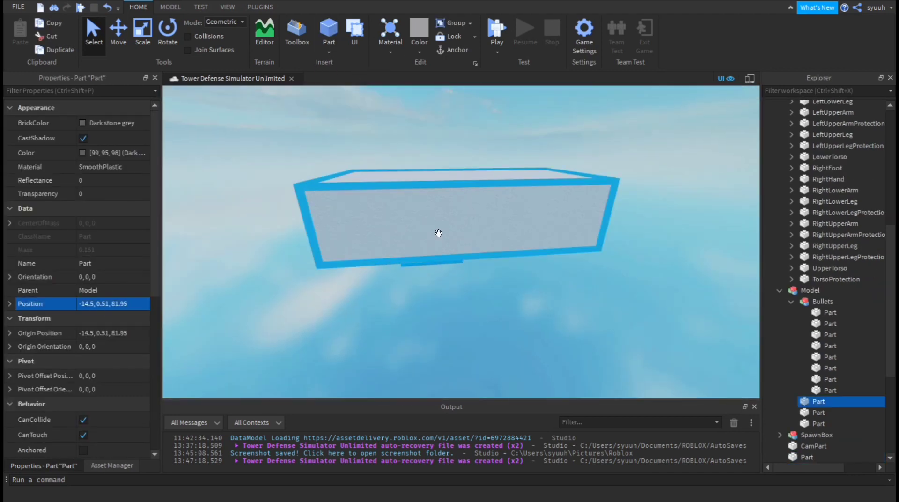
{"action": "left_click", "coordinate": [437, 233]}
{"action": "left_click", "coordinate": [106, 304]}
{"action": "key", "text": "ctrl+v"}
- Scale the new block into a long thin rail along the gun's top, at Position -15, 0.76, 81.95
{"action": "left_click", "coordinate": [142, 33]}
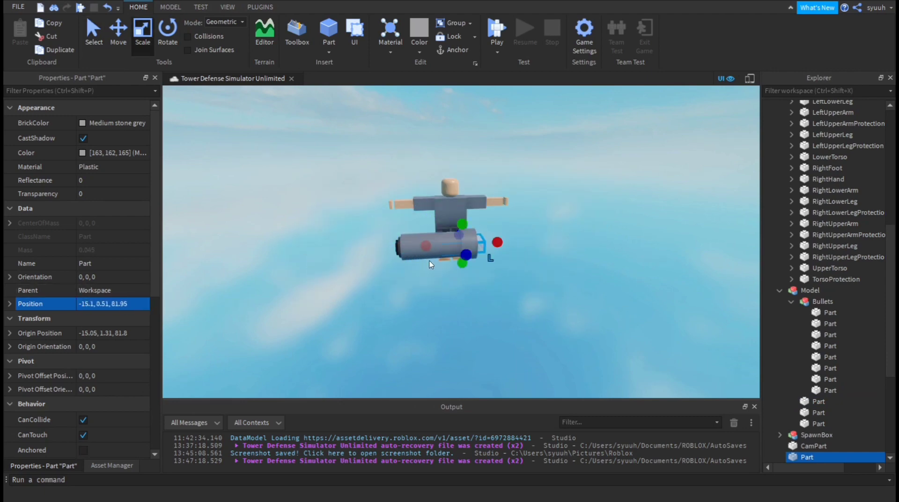
{"action": "scroll", "coordinate": [431, 264], "scroll_direction": "up", "scroll_amount": 4}
{"action": "right_click_drag", "start_coordinate": [431, 265], "coordinate": [420, 292]}
{"action": "left_click_drag", "start_coordinate": [455, 248], "coordinate": [437, 263]}
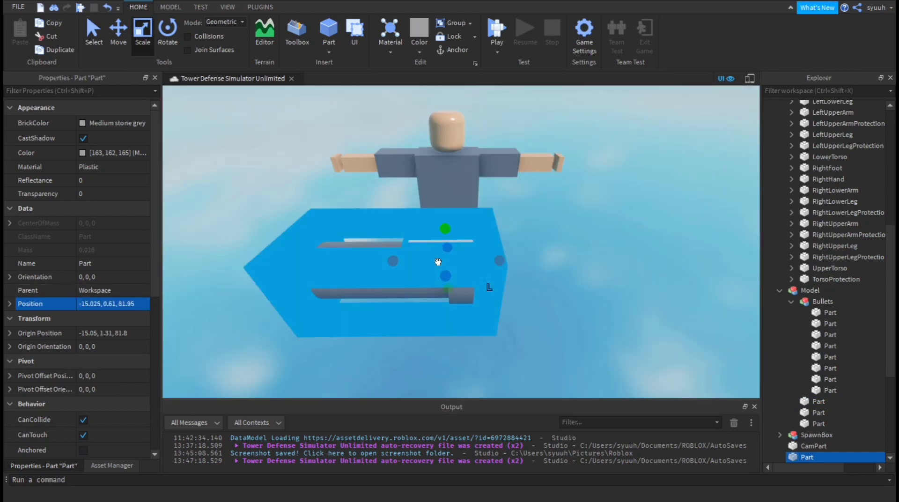
{"action": "left_click", "coordinate": [520, 281]}
{"action": "left_click", "coordinate": [442, 245]}
- Give the rail the Metal material and the Medium stone grey BrickColor
{"action": "left_click", "coordinate": [111, 123]}
{"action": "left_click", "coordinate": [106, 152]}
{"action": "left_click", "coordinate": [108, 166]}
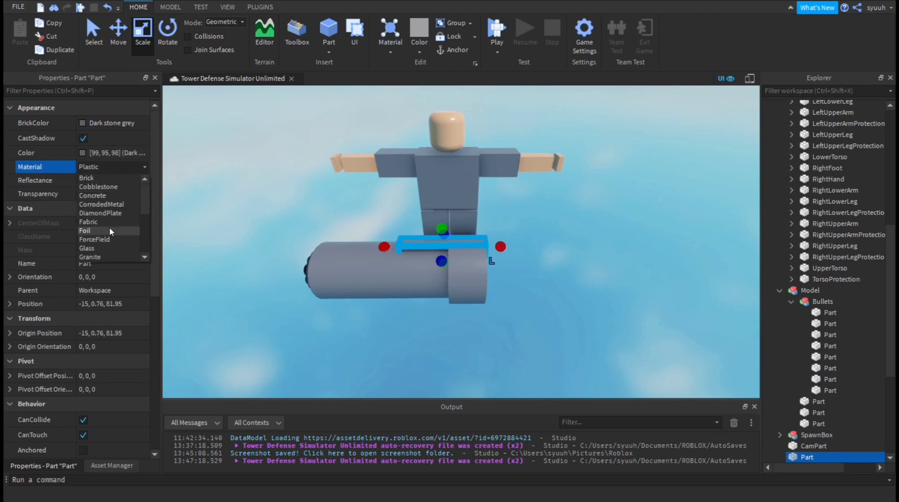
{"action": "scroll", "coordinate": [102, 234], "scroll_direction": "down", "scroll_amount": 4}
{"action": "left_click", "coordinate": [104, 206]}
{"action": "left_click", "coordinate": [109, 123]}
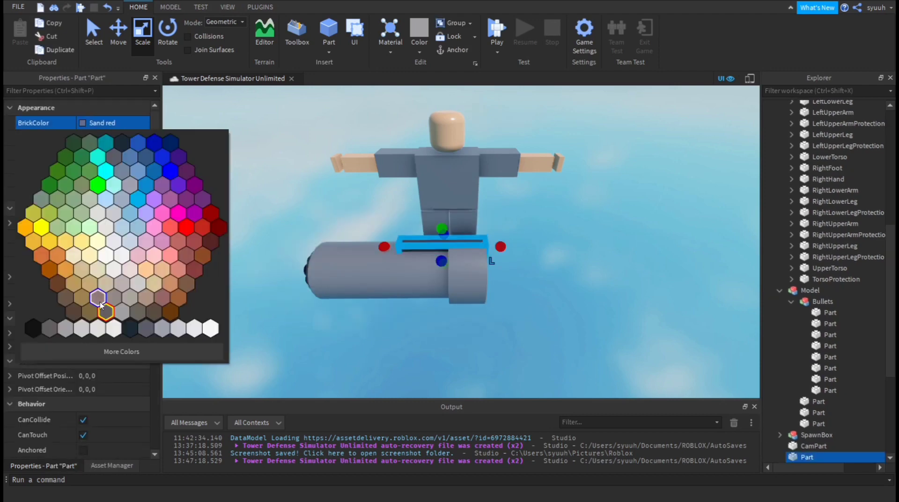
{"action": "left_click", "coordinate": [73, 327]}
- Duplicate the rail and scale the copy into a small upright block at the rail's front end
{"action": "key", "text": "ctrl+d"}
{"action": "left_click_drag", "start_coordinate": [500, 247], "coordinate": [425, 263]}
{"action": "right_click_drag", "start_coordinate": [425, 264], "coordinate": [471, 262]}
{"action": "left_click_drag", "start_coordinate": [472, 263], "coordinate": [474, 253]}
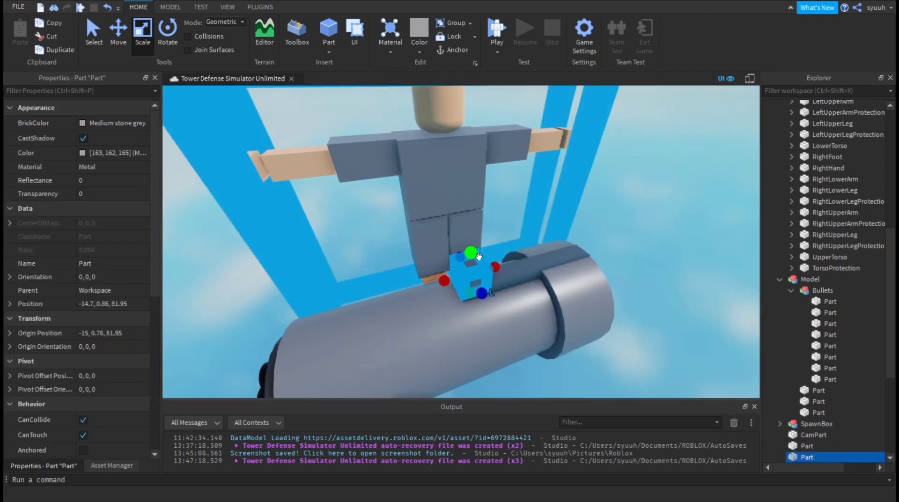
{"action": "left_click", "coordinate": [592, 239]}
{"action": "right_click_drag", "start_coordinate": [474, 254], "coordinate": [601, 265]}
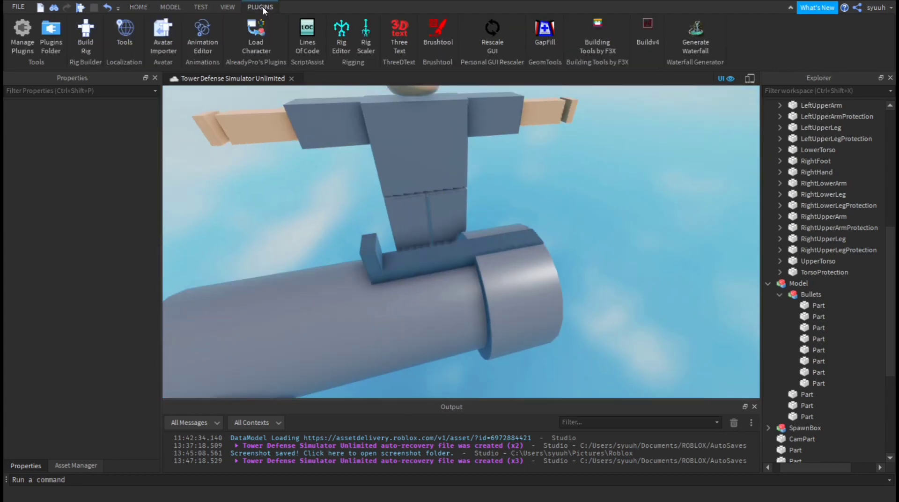
- Refine the small sight blocks at the rail's front end, with the upper one at Position -14.675, 0.91, 81.95
{"action": "left_click", "coordinate": [370, 253]}
{"action": "left_click", "coordinate": [512, 215]}
{"action": "right_click_drag", "start_coordinate": [512, 214], "coordinate": [410, 244]}
{"action": "left_click", "coordinate": [411, 246]}
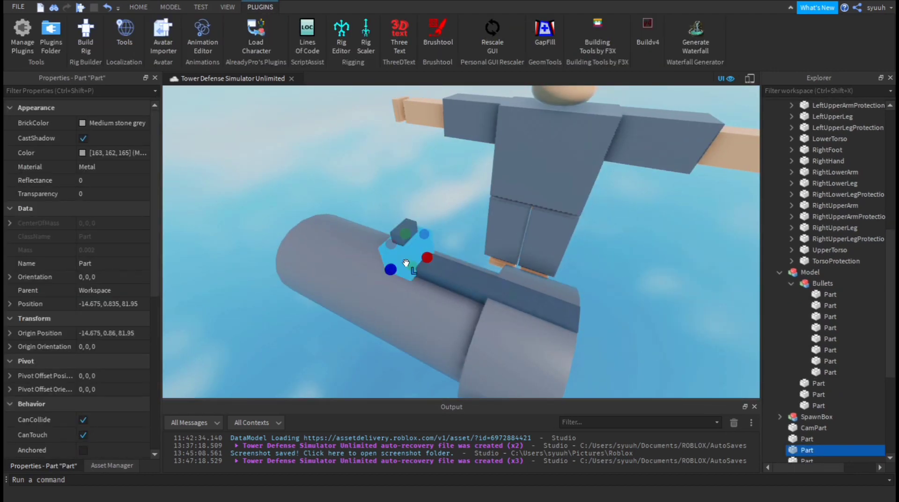
{"action": "left_click", "coordinate": [405, 225]}
{"action": "left_click", "coordinate": [417, 183]}
{"action": "left_click", "coordinate": [648, 33]}
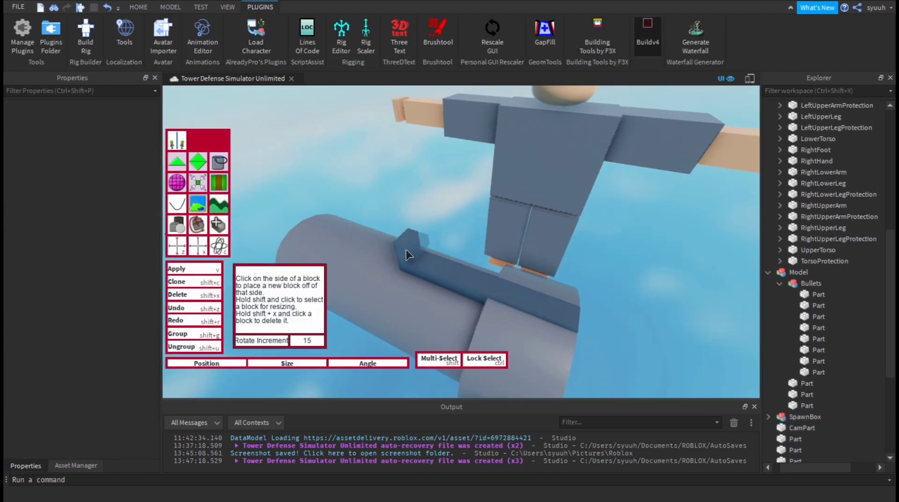
{"action": "right_click_drag", "start_coordinate": [406, 255], "coordinate": [507, 141]}
{"action": "left_click", "coordinate": [466, 187]}
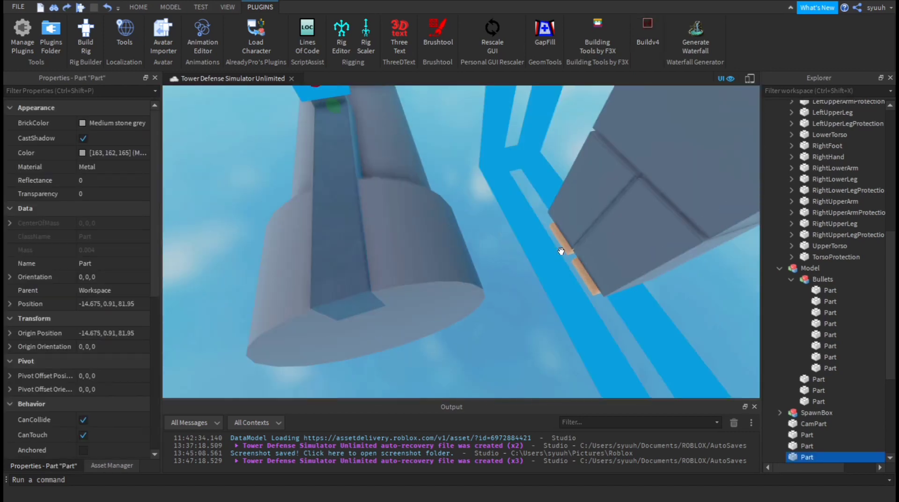
{"action": "scroll", "coordinate": [784, 269], "scroll_direction": "up", "scroll_amount": 5}
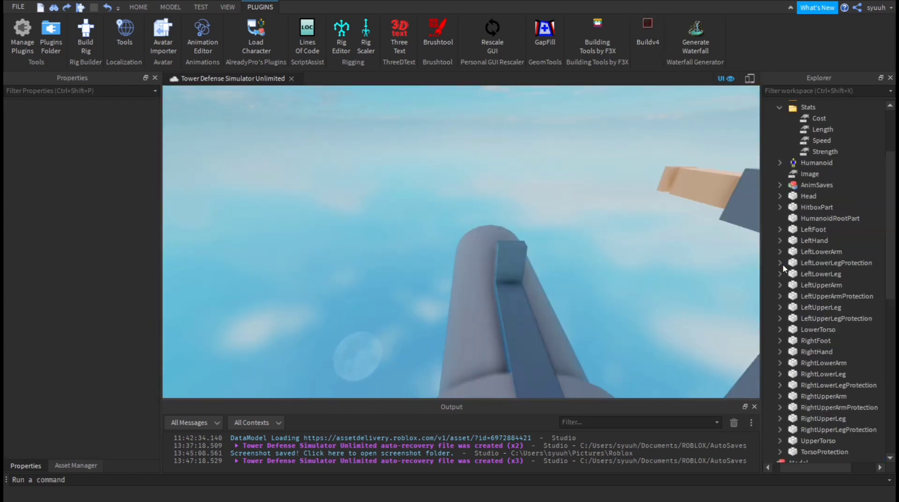
- Put the loose rail and sight parts into the gun Model
{"action": "left_click", "coordinate": [820, 206]}
{"action": "left_click", "coordinate": [817, 272]}
{"action": "left_click", "coordinate": [817, 294], "text": "shift"}
{"action": "left_click_drag", "start_coordinate": [817, 294], "coordinate": [812, 194]}
- Move the gun Model away from the character
{"action": "left_click", "coordinate": [650, 232]}
{"action": "left_click", "coordinate": [138, 7]}
{"action": "left_click", "coordinate": [123, 29]}
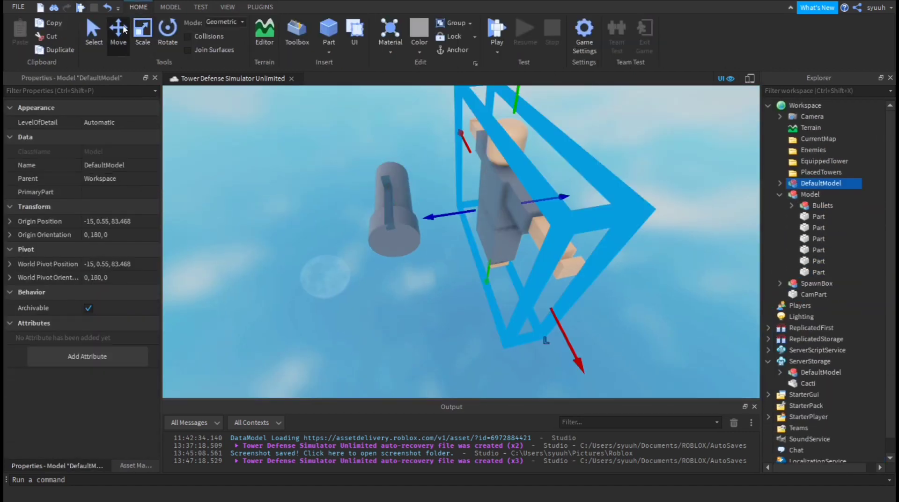
{"action": "left_click", "coordinate": [394, 210]}
{"action": "right_click_drag", "start_coordinate": [393, 210], "coordinate": [451, 211]}
{"action": "left_click", "coordinate": [415, 197]}
- Use Buildv4 to add tilted copies of the sight block on both sides, forming a forked sight
{"action": "scroll", "coordinate": [451, 210], "scroll_direction": "up", "scroll_amount": 5}
{"action": "left_click", "coordinate": [260, 7]}
{"action": "left_click", "coordinate": [647, 43]}
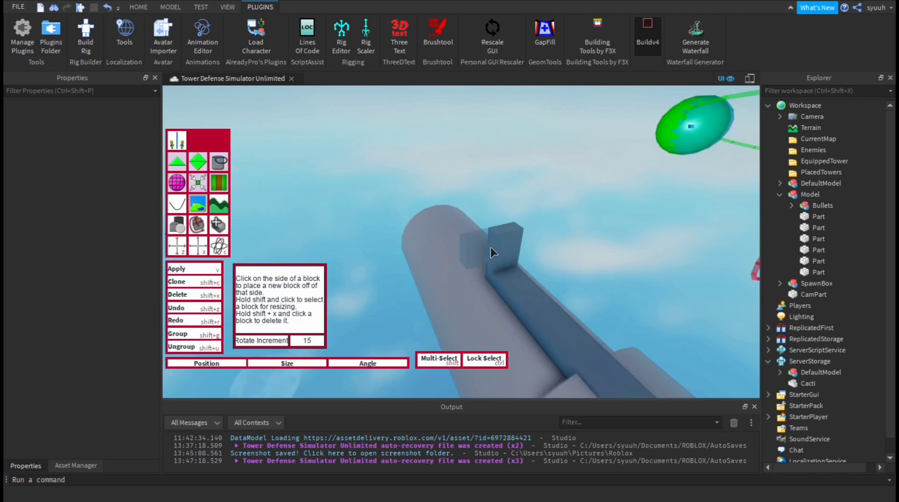
{"action": "left_click", "coordinate": [491, 248]}
{"action": "left_click", "coordinate": [488, 249]}
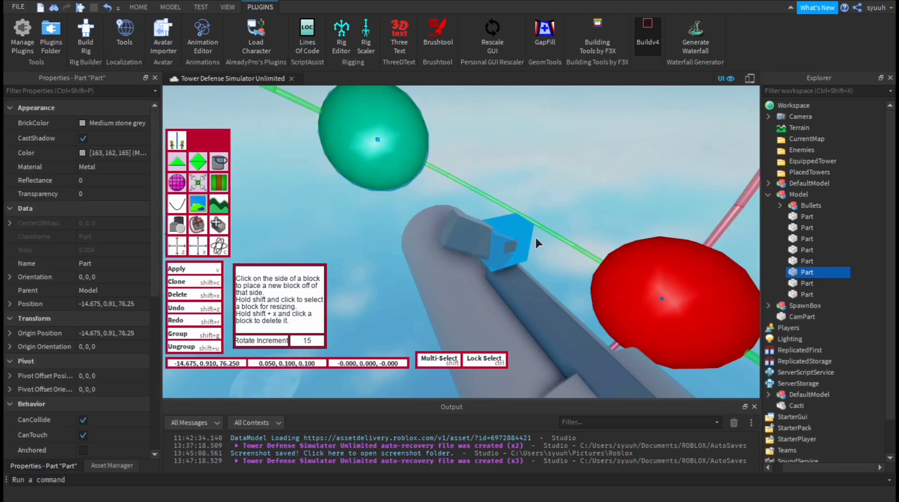
{"action": "right_click_drag", "start_coordinate": [536, 238], "coordinate": [496, 188]}
{"action": "left_click", "coordinate": [314, 224]}
{"action": "left_click", "coordinate": [657, 39]}
{"action": "left_click", "coordinate": [506, 254]}
{"action": "left_click", "coordinate": [471, 281]}
- Rotate the gun Model 90 degrees so its barrel points away from the character, and place it in front of the body
{"action": "right_click_drag", "start_coordinate": [506, 255], "coordinate": [542, 269]}
{"action": "left_click_drag", "start_coordinate": [542, 269], "coordinate": [440, 222]}
{"action": "right_click_drag", "start_coordinate": [440, 223], "coordinate": [422, 252]}
{"action": "key", "text": "ctrl+r"}
{"action": "left_click_drag", "start_coordinate": [421, 252], "coordinate": [403, 255]}
{"action": "right_click_drag", "start_coordinate": [404, 255], "coordinate": [515, 234]}
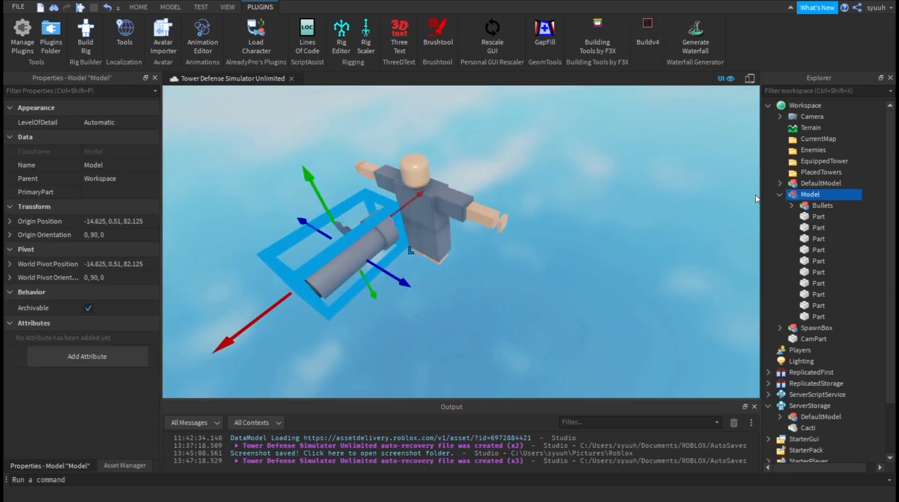
- Copy DefaultModel's Origin Position of -15, 0.55, 83.468 to the gun Model
{"action": "double_click", "coordinate": [821, 183]}
{"action": "double_click", "coordinate": [114, 222]}
{"action": "left_click", "coordinate": [780, 195]}
{"action": "left_click", "coordinate": [810, 195]}
{"action": "left_click", "coordinate": [128, 221]}
{"action": "key", "text": "ctrl+v"}
{"action": "key", "text": "Return"}
- Move the gun Model forward and up to Origin Position -15, 0.65, 81.968
{"action": "left_click_drag", "start_coordinate": [492, 161], "coordinate": [430, 209]}
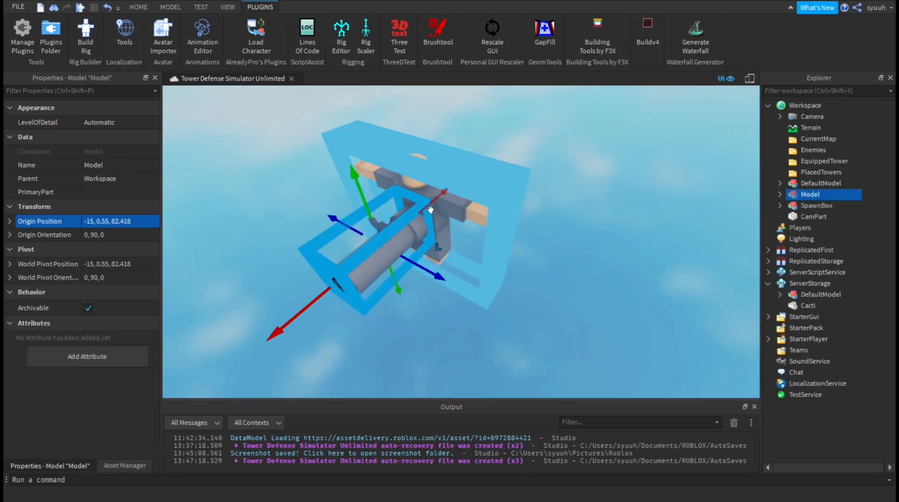
{"action": "right_click_drag", "start_coordinate": [430, 210], "coordinate": [382, 310]}
{"action": "left_click_drag", "start_coordinate": [381, 309], "coordinate": [381, 322]}
{"action": "right_click_drag", "start_coordinate": [382, 322], "coordinate": [422, 346]}
- Rename the Bullets parts 1 to 8 and the remaining gun parts 9 to 17, naming one of the gun parts Hold
{"action": "left_click", "coordinate": [780, 194]}
{"action": "left_click", "coordinate": [791, 206]}
{"action": "double_click", "coordinate": [818, 217]}
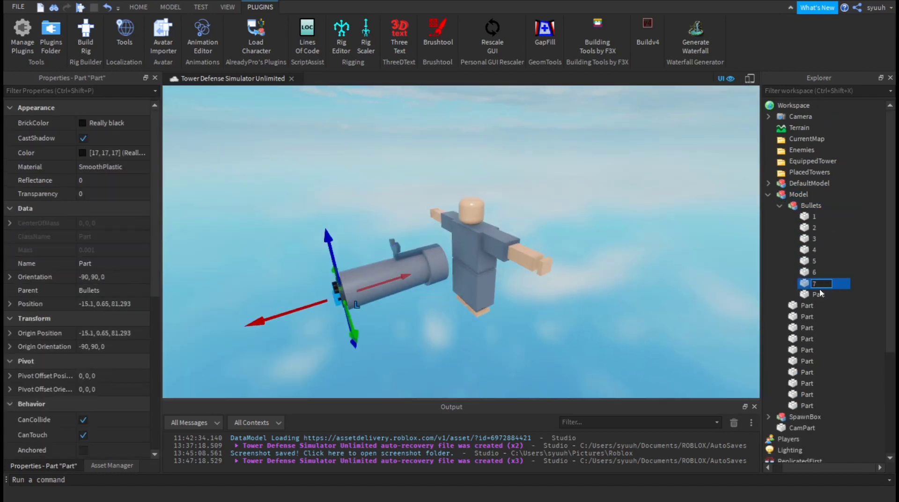
{"action": "left_click", "coordinate": [779, 206]}
{"action": "left_click", "coordinate": [798, 218]}
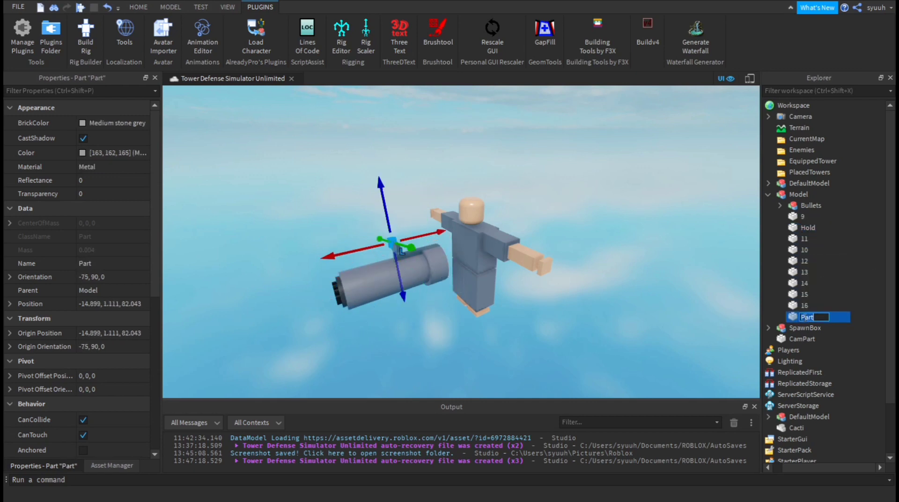
- Open the Rig Editor, move the gun Model inside DefaultModel and rename it Gun
{"action": "left_click", "coordinate": [341, 37]}
{"action": "left_click", "coordinate": [458, 239]}
{"action": "left_click", "coordinate": [768, 194]}
{"action": "left_click_drag", "start_coordinate": [799, 194], "coordinate": [810, 183]}
{"action": "left_click", "coordinate": [823, 296]}
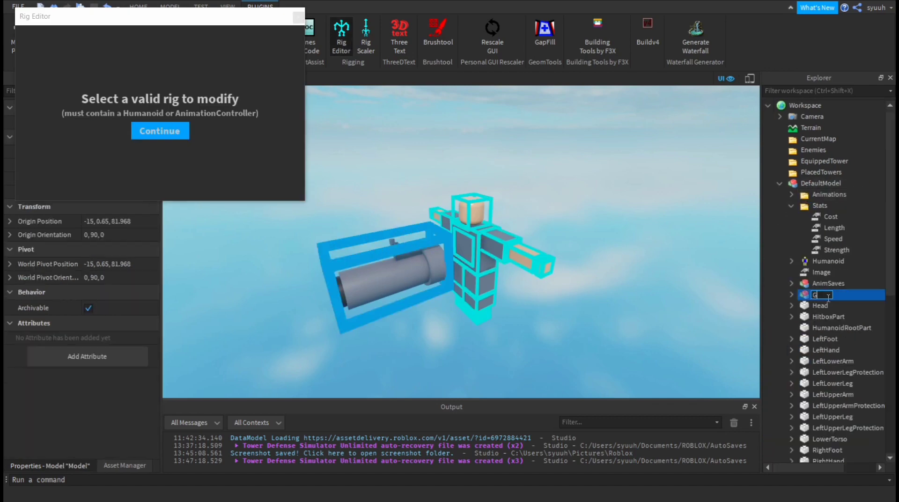
{"action": "type", "text": "Gun"}
{"action": "key", "text": "Return"}
- Load DefaultModel in the Rig Editor and create joints that connect the gun's parts to the rig
{"action": "left_click", "coordinate": [168, 137]}
{"action": "left_click", "coordinate": [160, 134]}
{"action": "left_click", "coordinate": [442, 265]}
{"action": "left_click", "coordinate": [426, 271]}
{"action": "scroll", "coordinate": [417, 247], "scroll_direction": "up", "scroll_amount": 4}
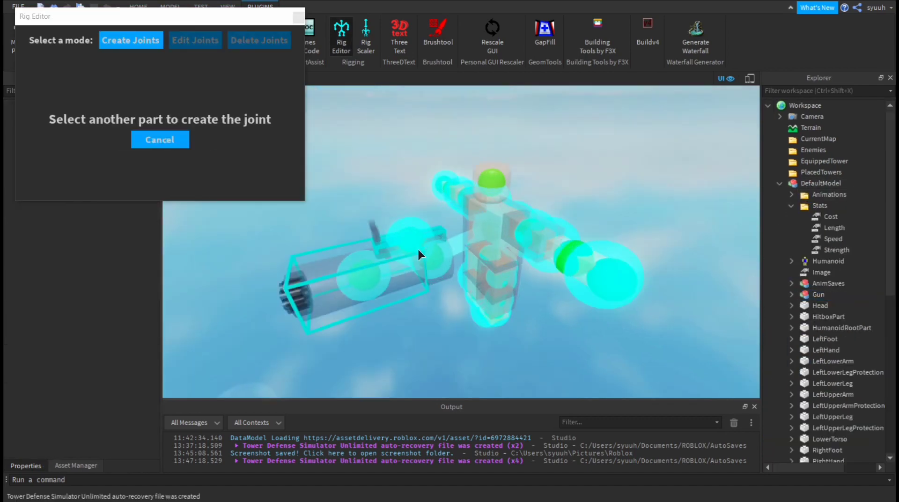
{"action": "right_click_drag", "start_coordinate": [417, 247], "coordinate": [492, 243]}
{"action": "left_click", "coordinate": [530, 234]}
{"action": "left_click", "coordinate": [131, 41]}
{"action": "left_click", "coordinate": [507, 271]}
{"action": "left_click", "coordinate": [534, 238]}
{"action": "left_click", "coordinate": [557, 214]}
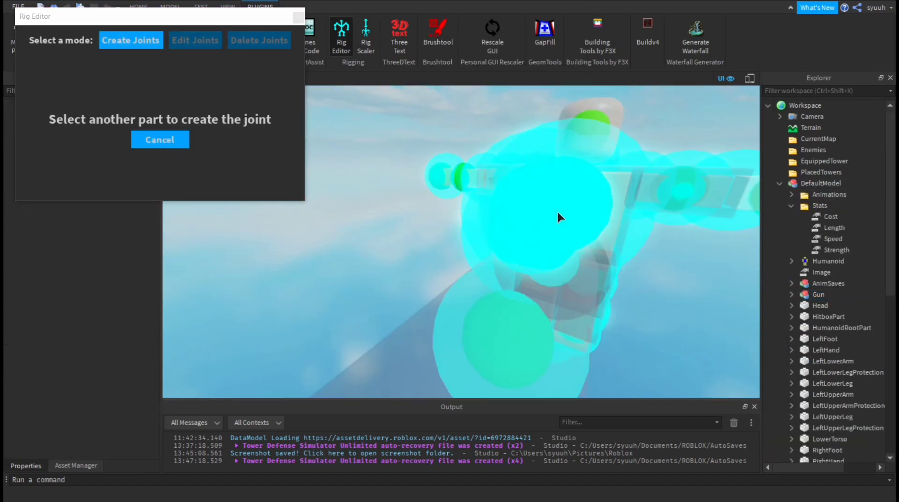
{"action": "left_click", "coordinate": [534, 227]}
- Examine the parts inside Gun to find which ones still lack a joint
{"action": "scroll", "coordinate": [535, 227], "scroll_direction": "down", "scroll_amount": 5}
{"action": "left_click", "coordinate": [792, 206]}
{"action": "left_click", "coordinate": [299, 18]}
{"action": "scroll", "coordinate": [503, 236], "scroll_direction": "down", "scroll_amount": 2}
{"action": "left_click", "coordinate": [792, 250]}
{"action": "left_click", "coordinate": [828, 307]}
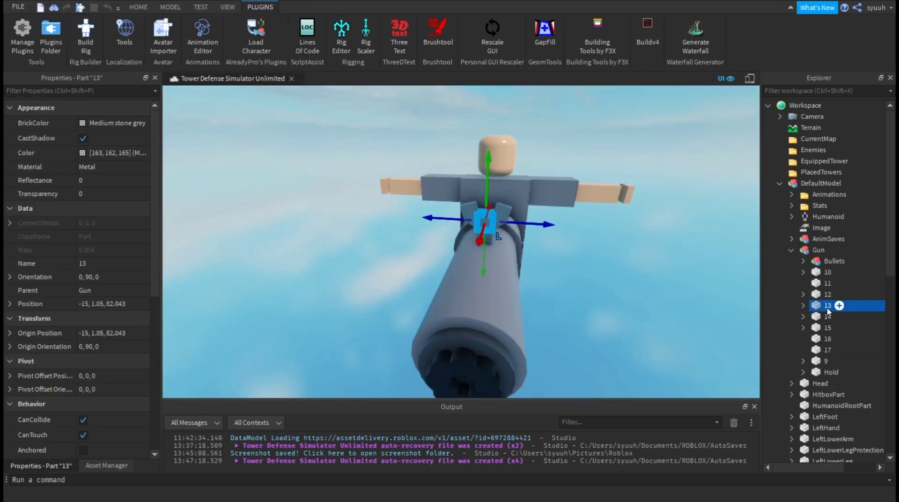
{"action": "left_click", "coordinate": [820, 338]}
{"action": "left_click", "coordinate": [818, 350]}
- Create joints connecting gun parts 16 and 17 to the Hold part with the Rig Editor
{"action": "left_click", "coordinate": [342, 35]}
{"action": "left_click", "coordinate": [487, 253]}
{"action": "left_click", "coordinate": [161, 132]}
{"action": "left_click", "coordinate": [817, 350]}
{"action": "left_click", "coordinate": [820, 373]}
{"action": "left_click", "coordinate": [817, 338]}
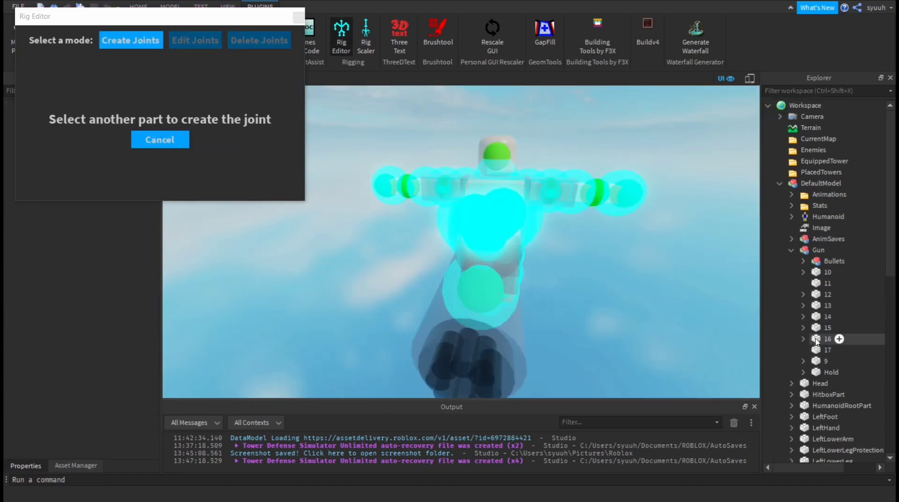
{"action": "left_click", "coordinate": [819, 373]}
{"action": "left_click", "coordinate": [780, 339]}
{"action": "right_click_drag", "start_coordinate": [492, 249], "coordinate": [556, 249]}
{"action": "left_click", "coordinate": [298, 17]}
- Create a joint between part 11 at the gun's front end and the gun body
{"action": "left_click", "coordinate": [805, 283]}
{"action": "right_click_drag", "start_coordinate": [502, 253], "coordinate": [628, 245]}
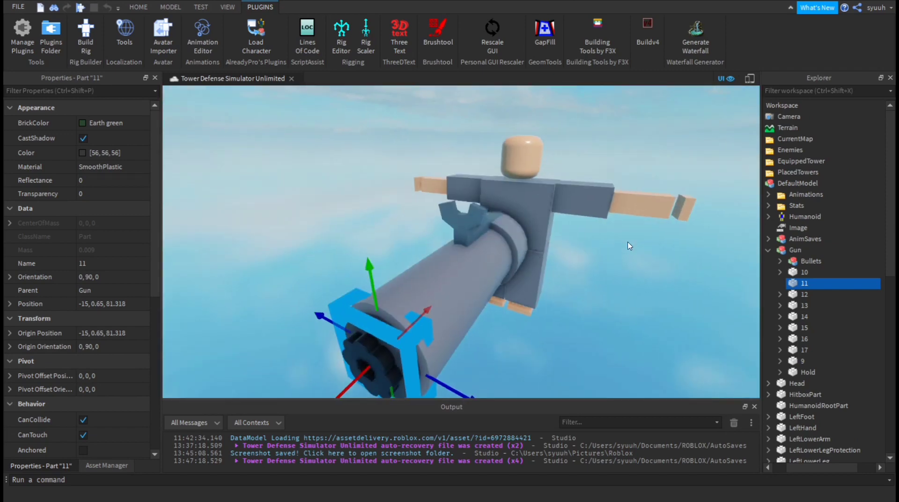
{"action": "left_click", "coordinate": [341, 35]}
{"action": "left_click", "coordinate": [421, 244]}
{"action": "left_click", "coordinate": [159, 131]}
{"action": "left_click", "coordinate": [346, 325]}
{"action": "right_click_drag", "start_coordinate": [492, 305], "coordinate": [720, 259]}
{"action": "left_click", "coordinate": [484, 291]}
{"action": "left_click", "coordinate": [299, 17]}
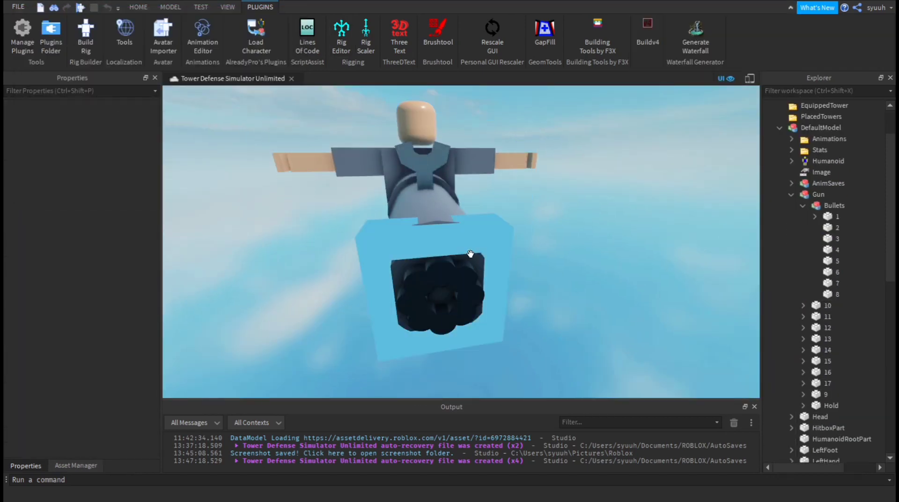
- Create joints connecting the remaining Bullets parts to gun part 11
{"action": "left_click", "coordinate": [470, 254]}
{"action": "left_click", "coordinate": [342, 35]}
{"action": "left_click", "coordinate": [450, 296]}
{"action": "left_click", "coordinate": [160, 131]}
{"action": "left_click", "coordinate": [450, 296]}
{"action": "left_click", "coordinate": [816, 239]}
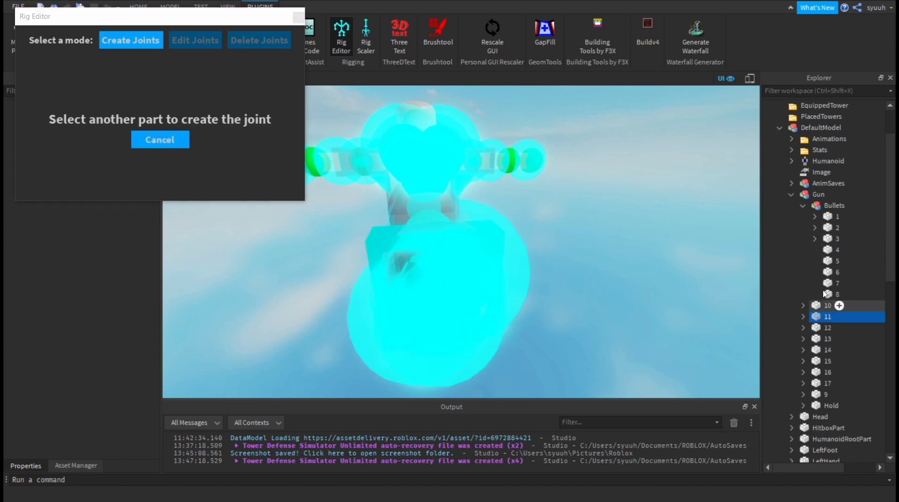
{"action": "left_click", "coordinate": [828, 261]}
{"action": "left_click", "coordinate": [827, 317]}
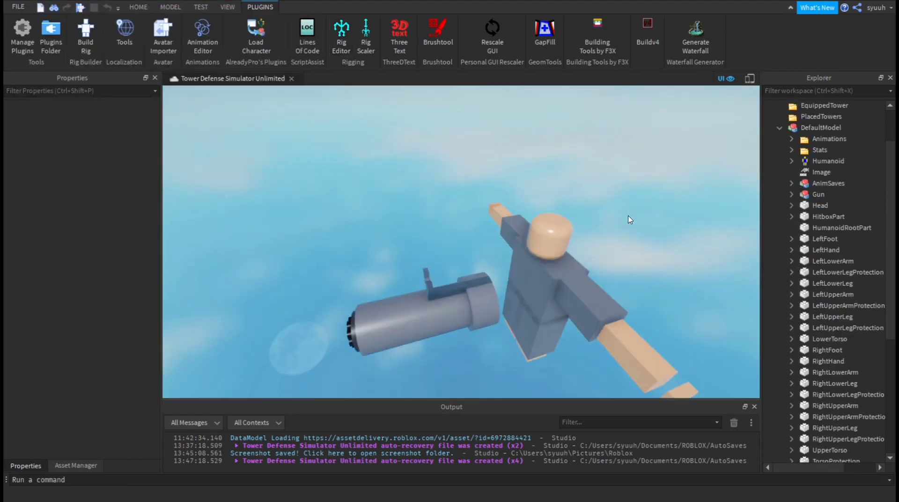
- Open DefaultModel in the Animation Editor and pose its arms around the gun at 0:00
{"action": "left_click", "coordinate": [530, 247]}
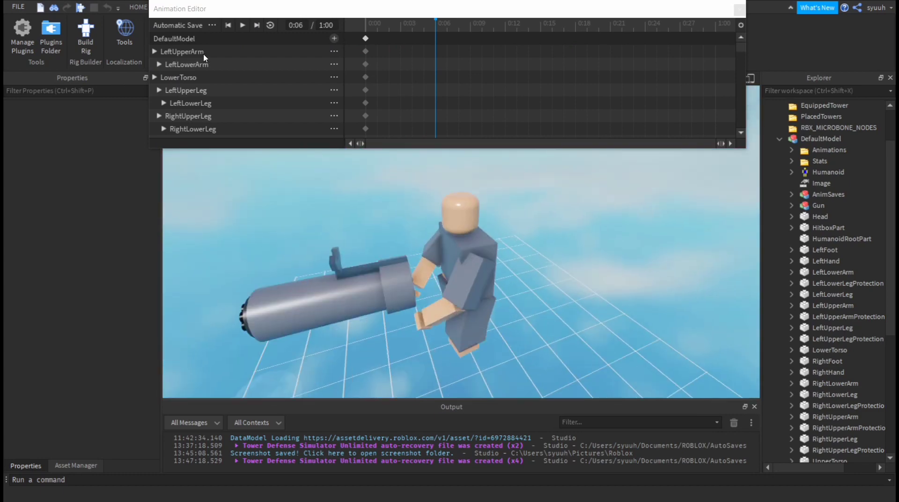
{"action": "left_click", "coordinate": [228, 25]}
{"action": "left_click", "coordinate": [449, 276]}
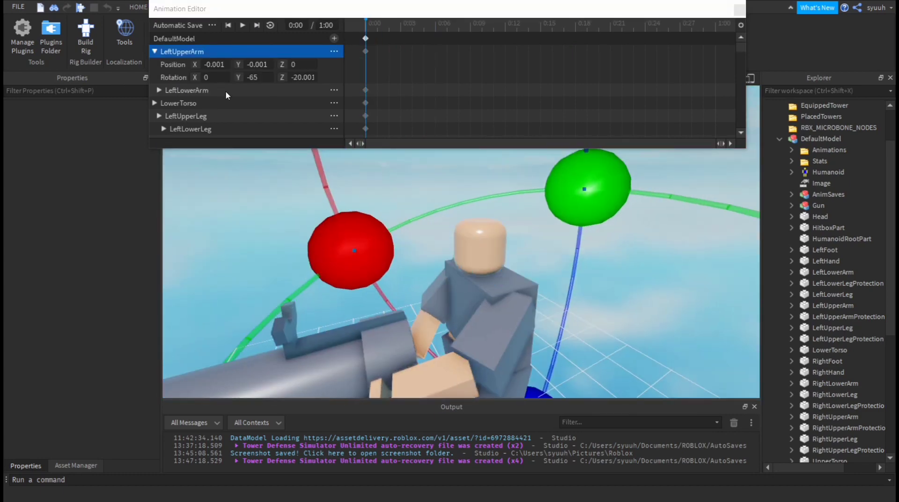
{"action": "left_click", "coordinate": [164, 102]}
{"action": "left_click", "coordinate": [350, 198]}
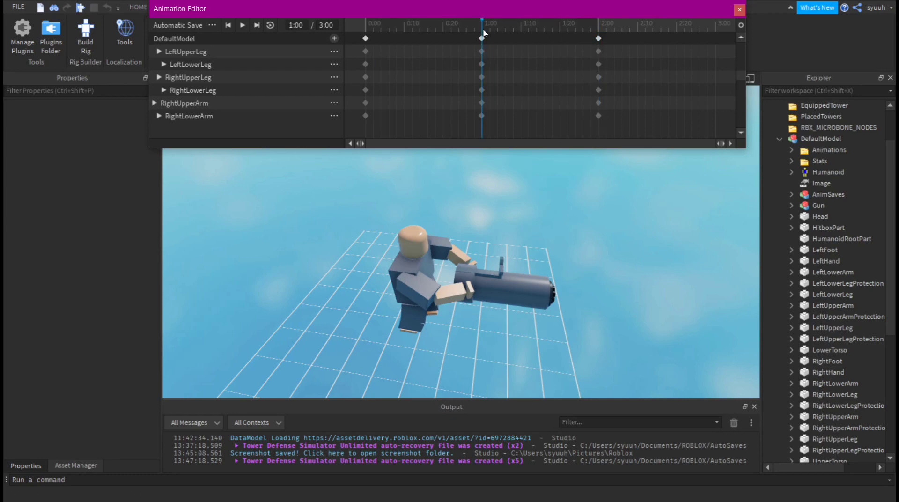
- Add an UpperTorso pose to the animation's keyframes at 1:00
{"action": "left_click", "coordinate": [482, 24]}
{"action": "scroll", "coordinate": [480, 287], "scroll_direction": "up", "scroll_amount": 5}
{"action": "scroll", "coordinate": [422, 225], "scroll_direction": "down", "scroll_amount": 3}
{"action": "scroll", "coordinate": [211, 85], "scroll_direction": "up", "scroll_amount": 3}
{"action": "scroll", "coordinate": [443, 230], "scroll_direction": "down", "scroll_amount": 6}
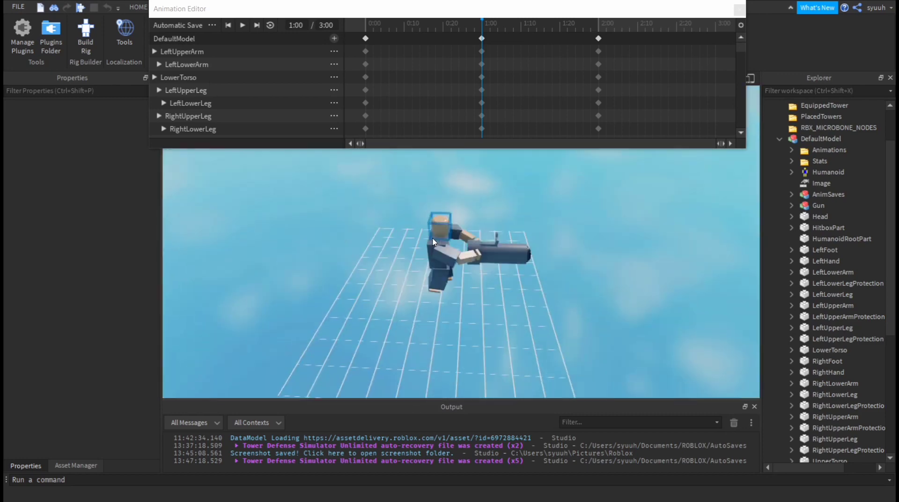
{"action": "scroll", "coordinate": [440, 232], "scroll_direction": "up", "scroll_amount": 9}
{"action": "left_click", "coordinate": [189, 79]}
{"action": "scroll", "coordinate": [461, 274], "scroll_direction": "down", "scroll_amount": 8}
{"action": "scroll", "coordinate": [485, 229], "scroll_direction": "up", "scroll_amount": 8}
{"action": "scroll", "coordinate": [485, 230], "scroll_direction": "down", "scroll_amount": 10}
- Copy the 0:00 keyframe pose to 2:00 and play the animation in a loop
{"action": "key", "text": "space"}
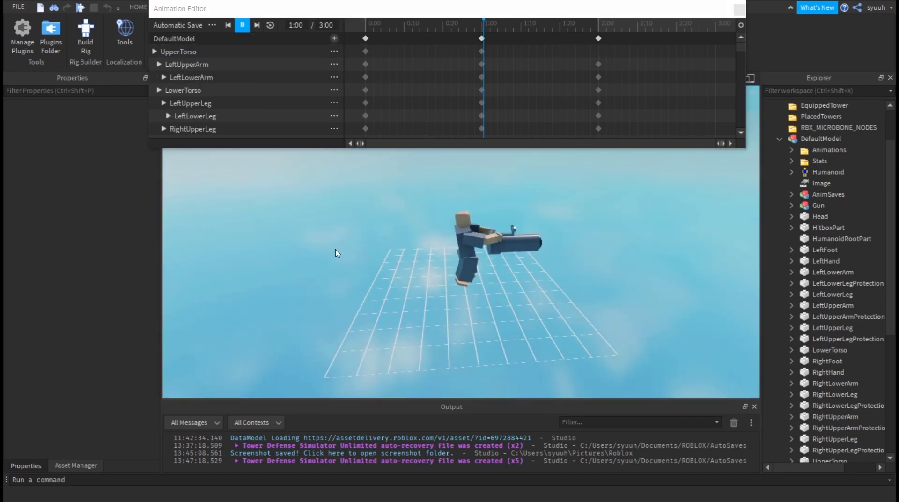
{"action": "key", "text": "space"}
{"action": "left_click", "coordinate": [365, 39]}
{"action": "left_click", "coordinate": [599, 24]}
{"action": "key", "text": "space"}
{"action": "scroll", "coordinate": [476, 287], "scroll_direction": "up", "scroll_amount": 3}
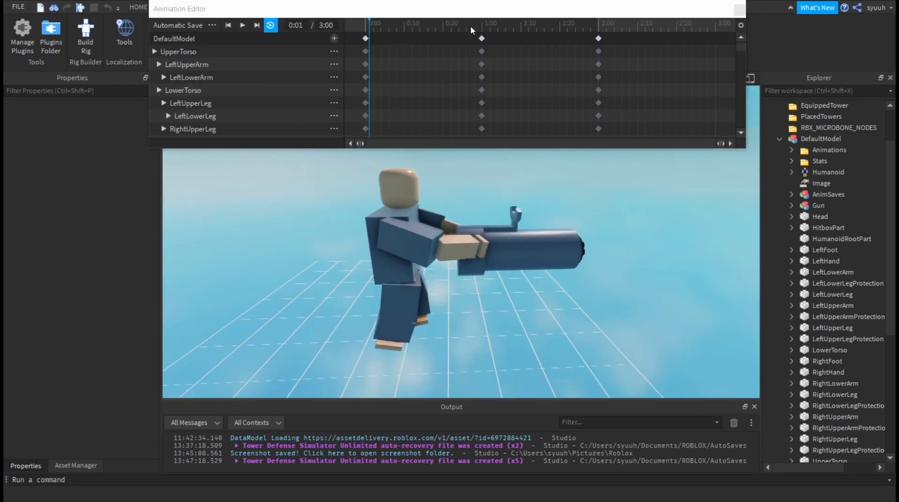
- Adjust the pose at the 1:00 keyframe and play the animation to check the movement
{"action": "left_click", "coordinate": [482, 24]}
{"action": "scroll", "coordinate": [485, 230], "scroll_direction": "down", "scroll_amount": 8}
{"action": "left_click", "coordinate": [476, 225]}
{"action": "left_click_drag", "start_coordinate": [473, 168], "coordinate": [460, 182]}
{"action": "scroll", "coordinate": [496, 196], "scroll_direction": "up", "scroll_amount": 8}
{"action": "key", "text": "space"}
{"action": "left_click", "coordinate": [366, 38]}
{"action": "left_click", "coordinate": [599, 25]}
{"action": "key", "text": "space"}
- Reposition the gun's Hold part at the 1:00 keyframe to match the arms and play the animation
{"action": "left_click", "coordinate": [482, 24]}
{"action": "left_click", "coordinate": [477, 258]}
{"action": "left_click", "coordinate": [510, 187]}
{"action": "left_click", "coordinate": [482, 23]}
{"action": "left_click", "coordinate": [509, 186]}
{"action": "key", "text": "space"}
{"action": "right_click_drag", "start_coordinate": [510, 189], "coordinate": [510, 193]}
- Set the animation length to 5:00 and spread its later keyframes to 2:00 and 4:00
{"action": "left_click_drag", "start_coordinate": [334, 25], "coordinate": [313, 24]}
{"action": "type", "text": "5:00"}
{"action": "key", "text": "Return"}
{"action": "left_click_drag", "start_coordinate": [505, 39], "coordinate": [561, 38]}
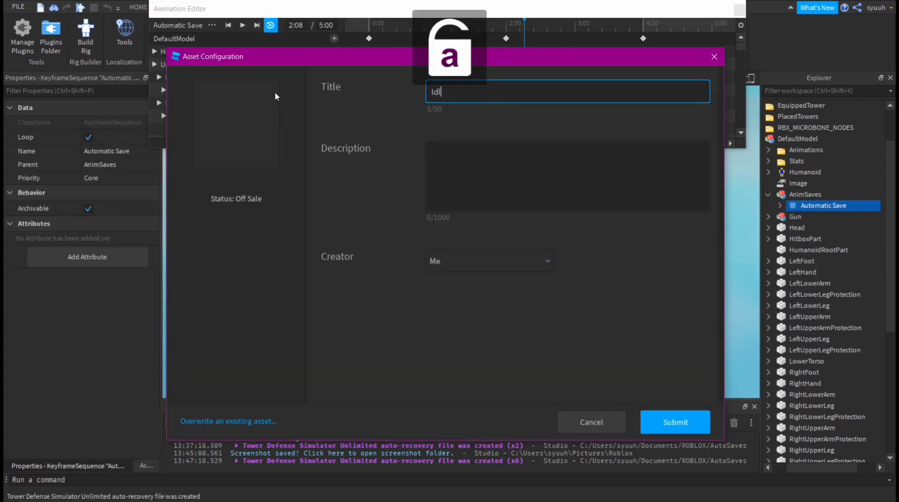
- Publish the idle animation and assign its asset ID to Idle in DefaultModel's Animations folder
{"action": "left_click", "coordinate": [677, 422]}
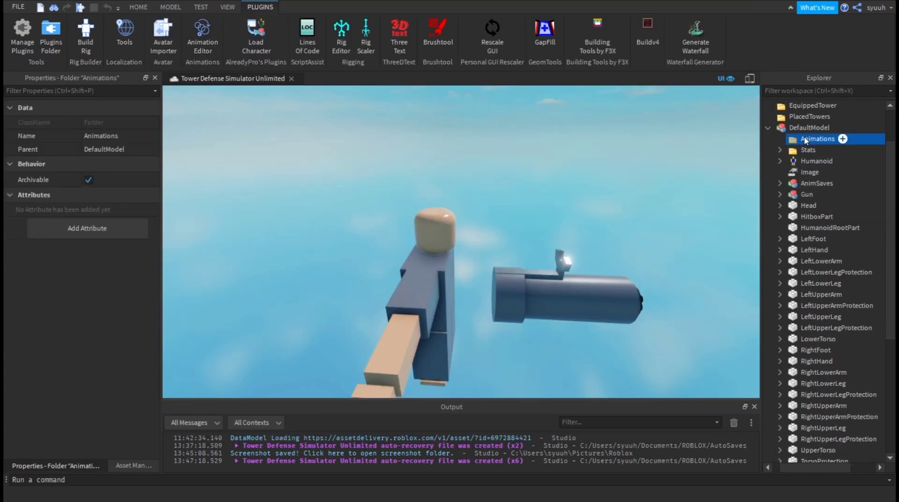
{"action": "left_click", "coordinate": [806, 161]}
{"action": "left_click", "coordinate": [86, 123]}
{"action": "left_click", "coordinate": [806, 149]}
{"action": "key", "text": "Delete"}
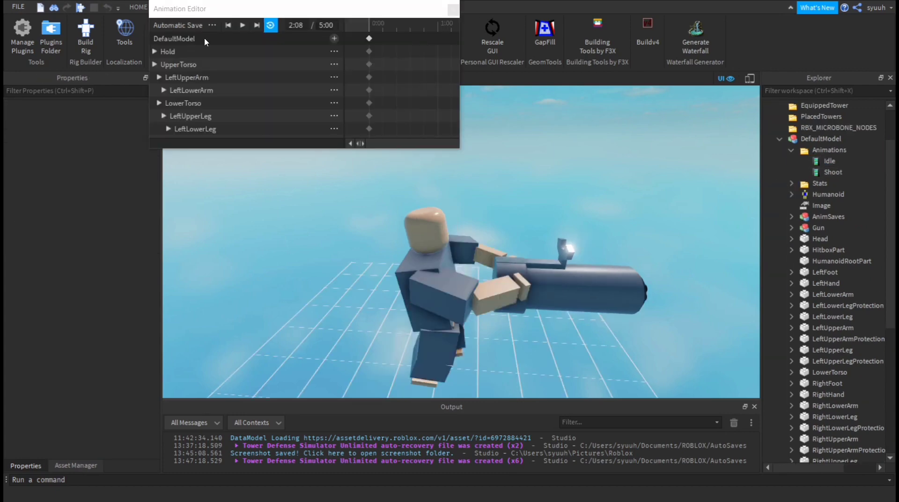
- Reopen the animation in the Animation Editor, shorten it to 1:00 and bring its later keyframes to 0:03 and 0:06
{"action": "double_click", "coordinate": [240, 9]}
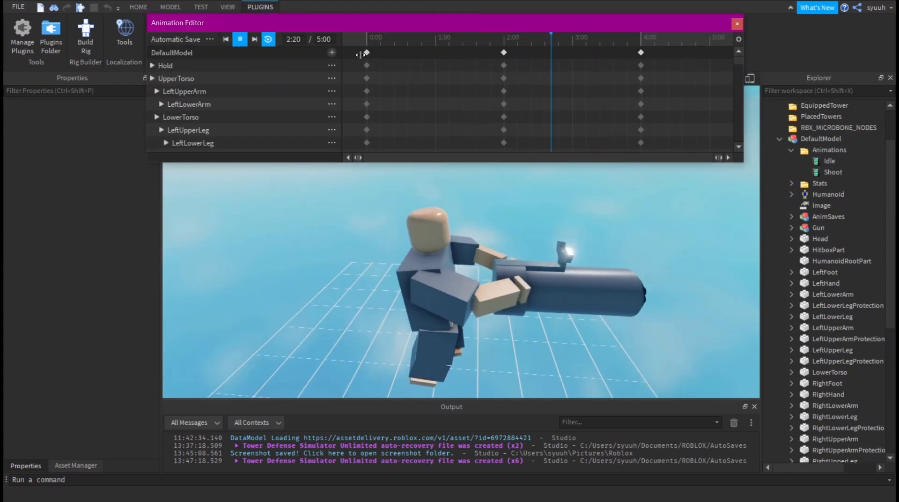
{"action": "left_click_drag", "start_coordinate": [468, 41], "coordinate": [504, 42]}
{"action": "left_click_drag", "start_coordinate": [504, 54], "coordinate": [384, 56]}
{"action": "left_click_drag", "start_coordinate": [383, 56], "coordinate": [381, 56]}
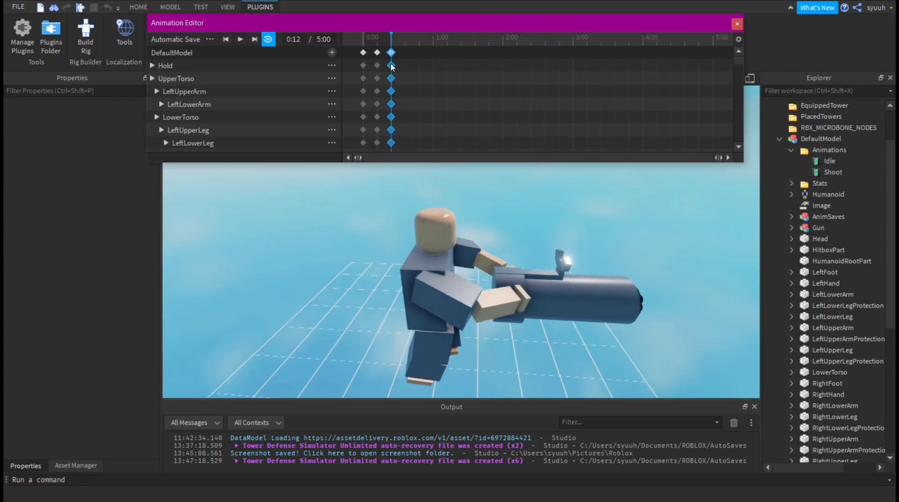
{"action": "key", "text": "space"}
{"action": "key", "text": "space"}
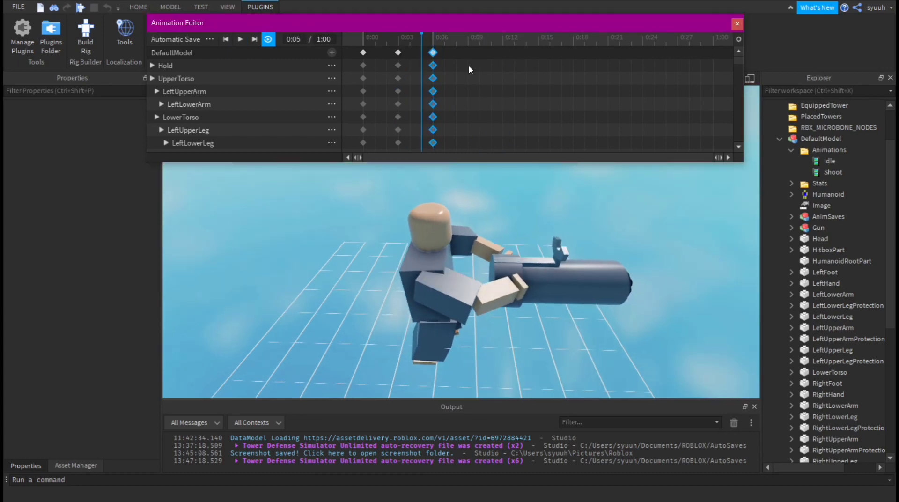
- Play the shortened animation and try moving its last keyframe to 0:09
{"action": "left_click", "coordinate": [494, 257]}
{"action": "key", "text": "space"}
{"action": "scroll", "coordinate": [495, 256], "scroll_direction": "up", "scroll_amount": 4}
{"action": "right_click_drag", "start_coordinate": [495, 257], "coordinate": [508, 269]}
{"action": "key", "text": "space"}
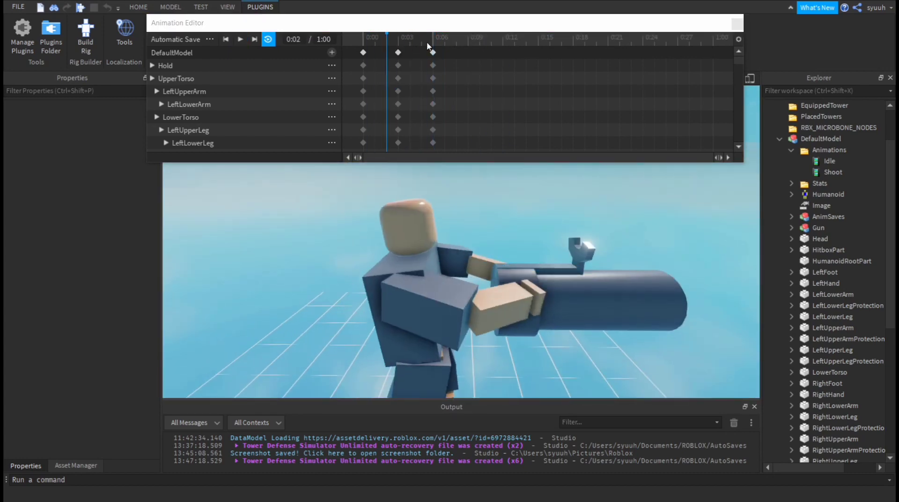
{"action": "left_click_drag", "start_coordinate": [433, 52], "coordinate": [468, 53]}
{"action": "key", "text": "space"}
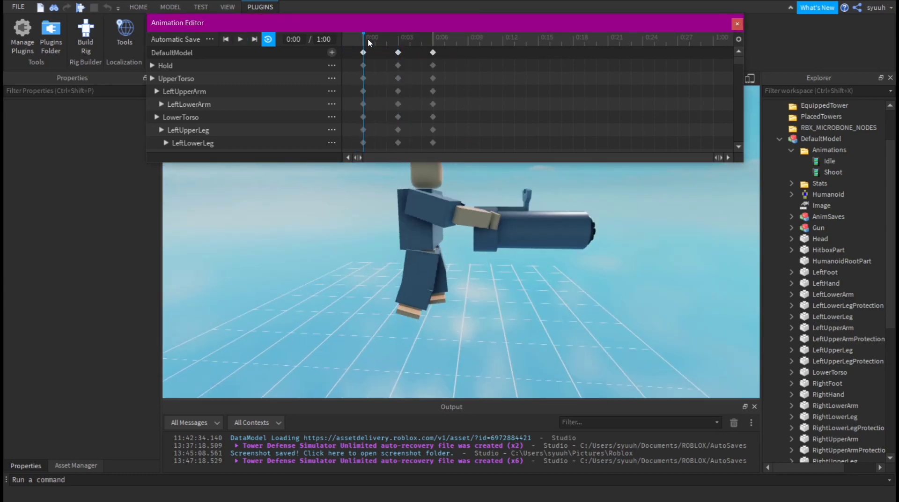
- Replace the later keyframes with a new torso and gun Hold pose at 0:02 and a closing pose at 0:04
{"action": "left_click_drag", "start_coordinate": [443, 149], "coordinate": [397, 57]}
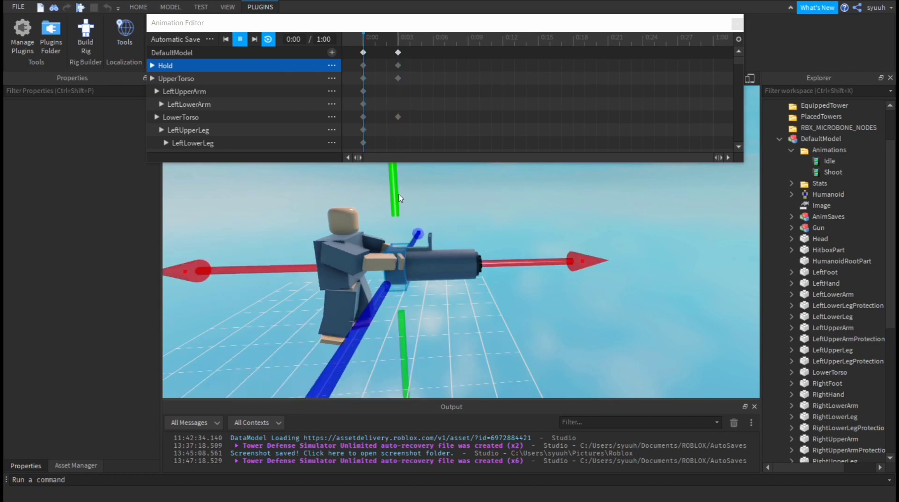
{"action": "key", "text": "space"}
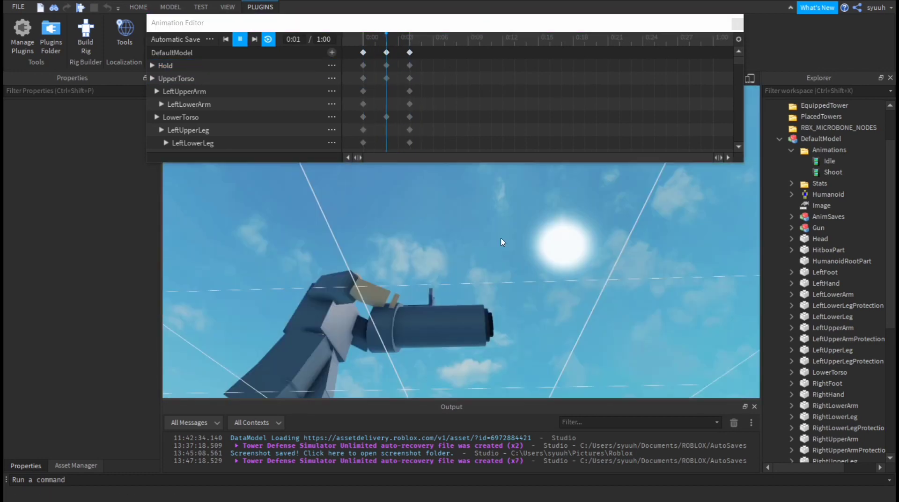
{"action": "left_click", "coordinate": [488, 252]}
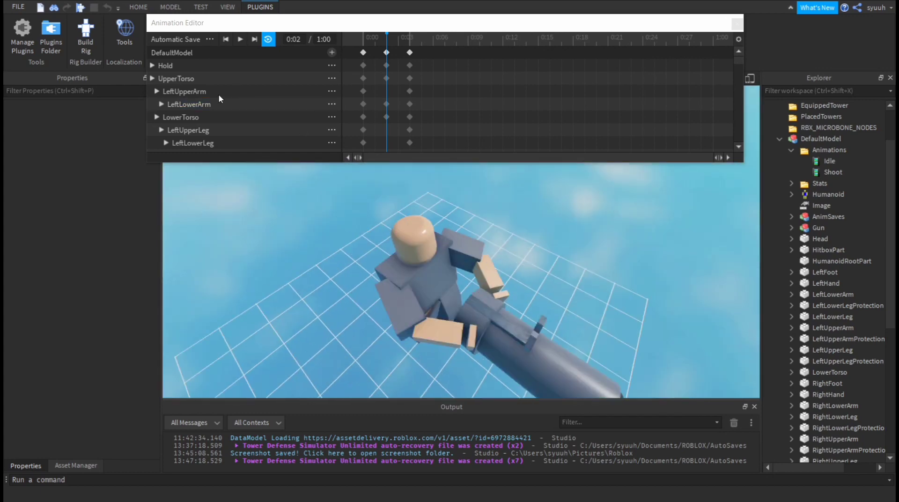
- Pose the left and right upper arms around the gun at the 0:02 keyframe and play the animation
{"action": "left_click", "coordinate": [185, 91]}
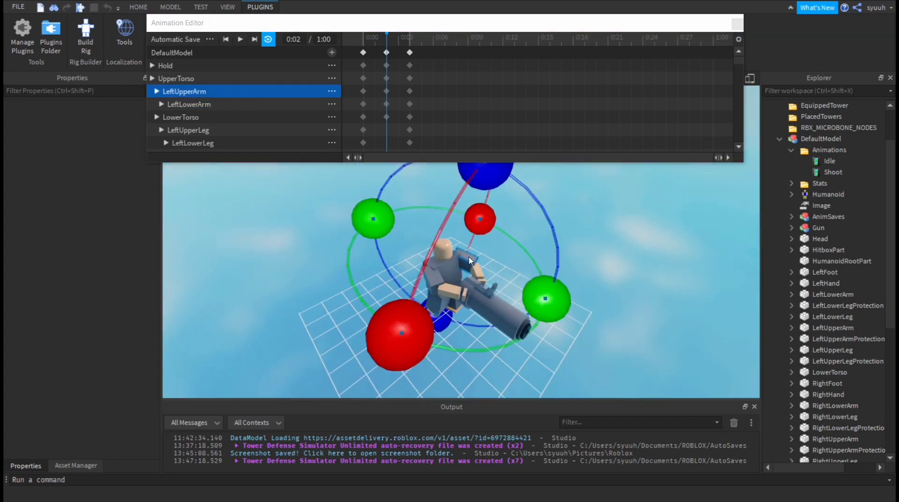
{"action": "right_click_drag", "start_coordinate": [471, 261], "coordinate": [463, 248]}
{"action": "left_click_drag", "start_coordinate": [490, 182], "coordinate": [467, 195]}
{"action": "scroll", "coordinate": [225, 86], "scroll_direction": "down", "scroll_amount": 4}
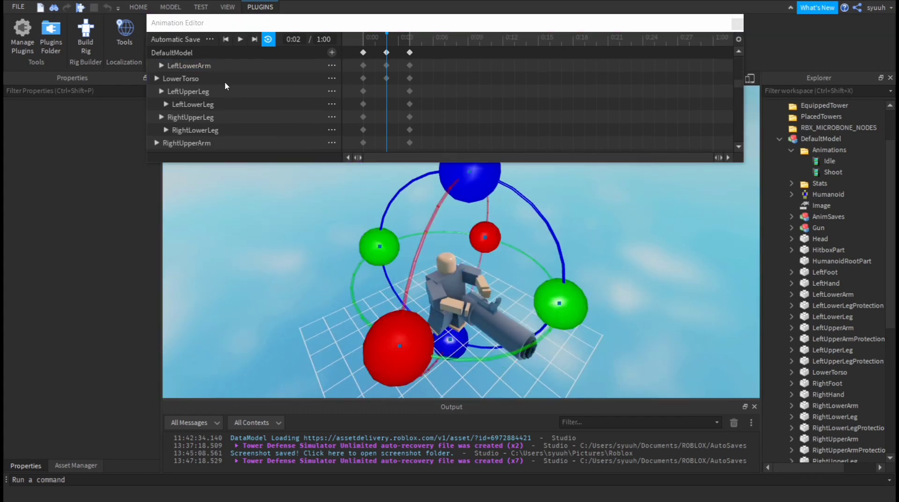
{"action": "left_click", "coordinate": [209, 131]}
{"action": "left_click", "coordinate": [491, 290]}
{"action": "left_click", "coordinate": [490, 290]}
{"action": "key", "text": "space"}
{"action": "scroll", "coordinate": [498, 257], "scroll_direction": "up", "scroll_amount": 5}
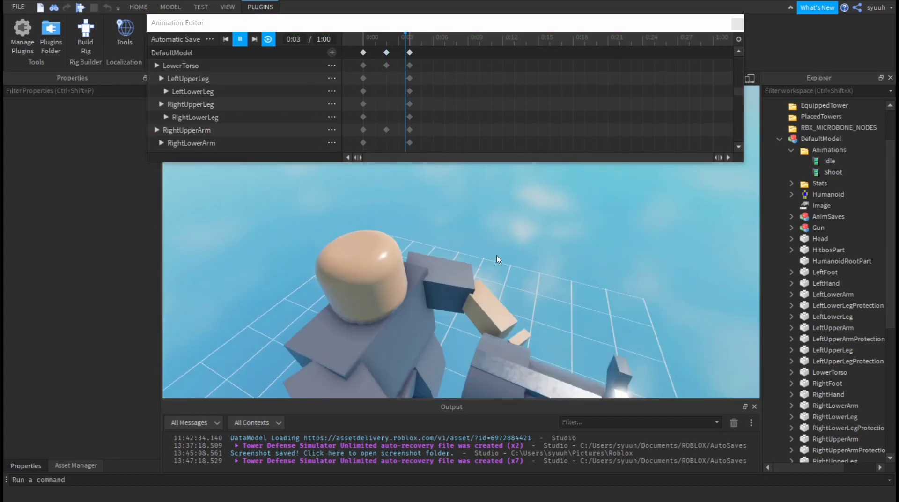
- Retime the shoot animation by moving the middle keyframe to 0:01 and the last one to 0:05
{"action": "key", "text": "space"}
{"action": "left_click", "coordinate": [364, 53]}
{"action": "right_click_drag", "start_coordinate": [498, 257], "coordinate": [482, 276]}
{"action": "key", "text": "space"}
{"action": "scroll", "coordinate": [499, 280], "scroll_direction": "down", "scroll_amount": 5}
{"action": "key", "text": "space"}
{"action": "mouse_move", "coordinate": [410, 53]}
{"action": "left_mouse_down"}
{"action": "mouse_move", "coordinate": [398, 54]}
{"action": "mouse_move", "coordinate": [422, 52]}
{"action": "left_mouse_up"}
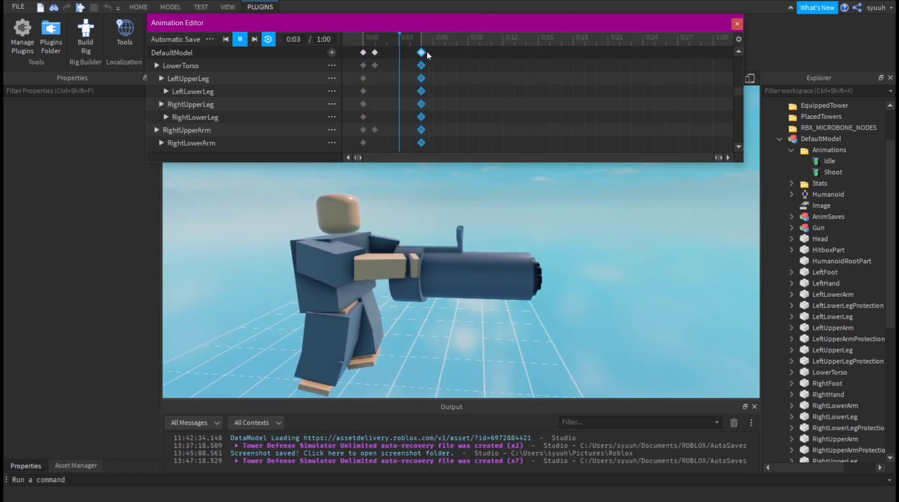
{"action": "key", "text": "space"}
- Publish the shoot animation to Roblox with the title ShootAn
{"action": "left_click", "coordinate": [209, 41]}
{"action": "left_click", "coordinate": [234, 96]}
{"action": "left_click_drag", "start_coordinate": [497, 92], "coordinate": [361, 89]}
{"action": "key", "text": "BackSpace"}
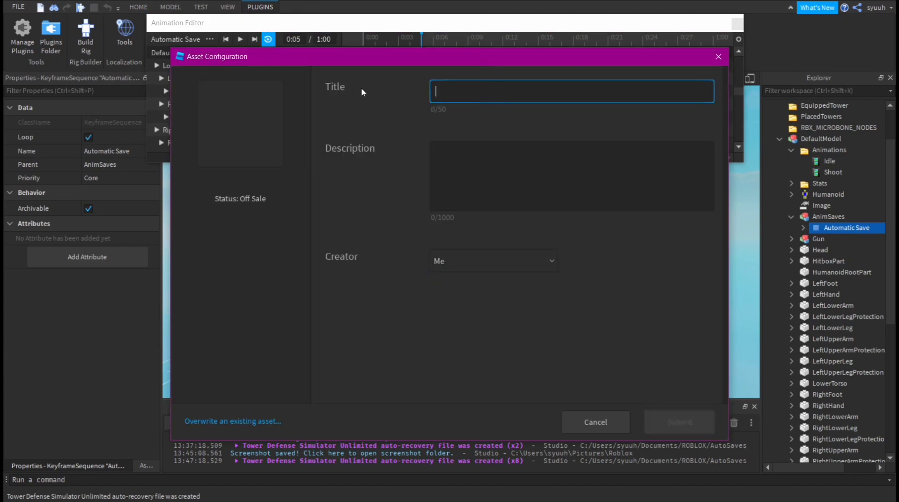
{"action": "type", "text": "ShootAn"}
{"action": "left_click", "coordinate": [680, 422]}
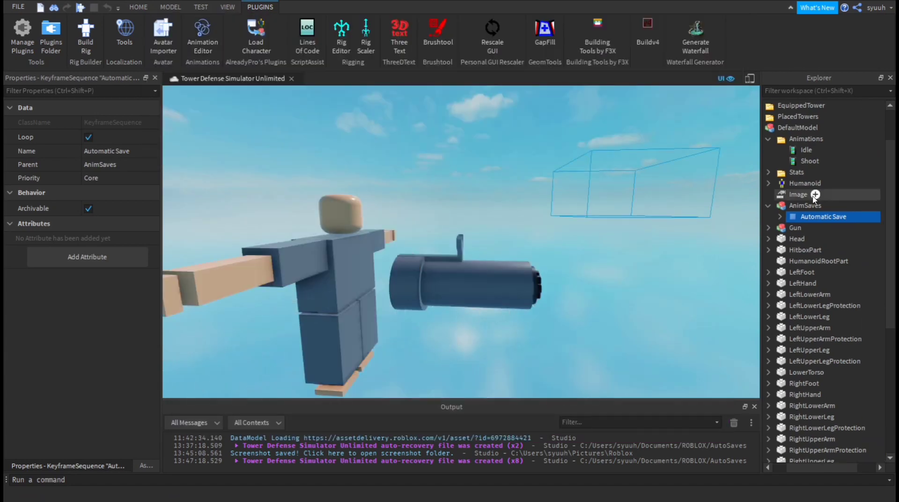
{"action": "left_click_drag", "start_coordinate": [83, 122], "coordinate": [110, 123]}
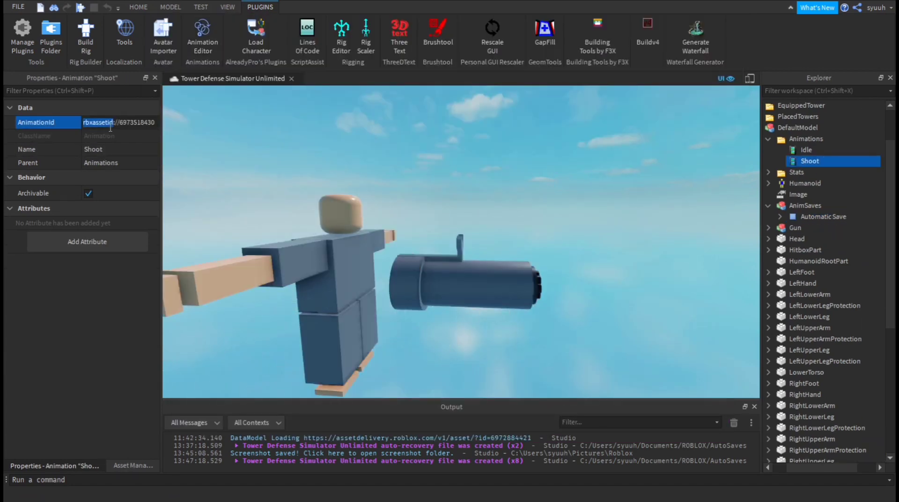
{"action": "key", "text": "Return"}
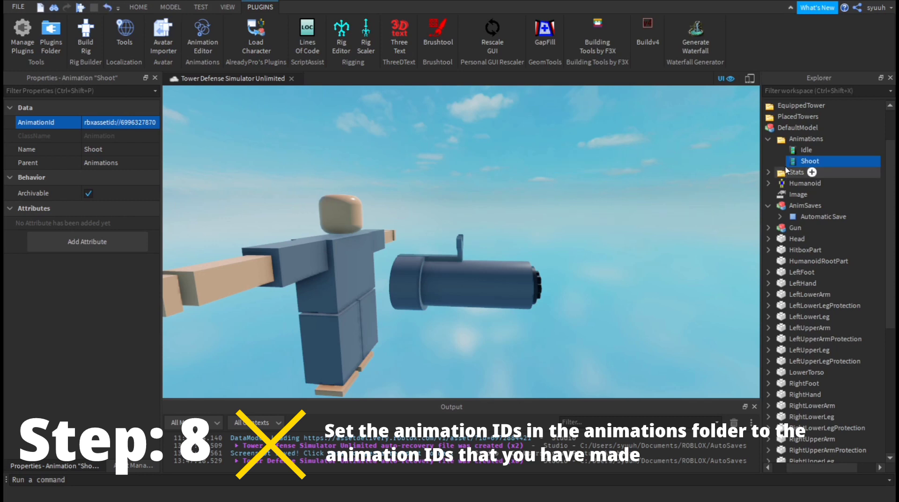
{"action": "left_click", "coordinate": [778, 142]}
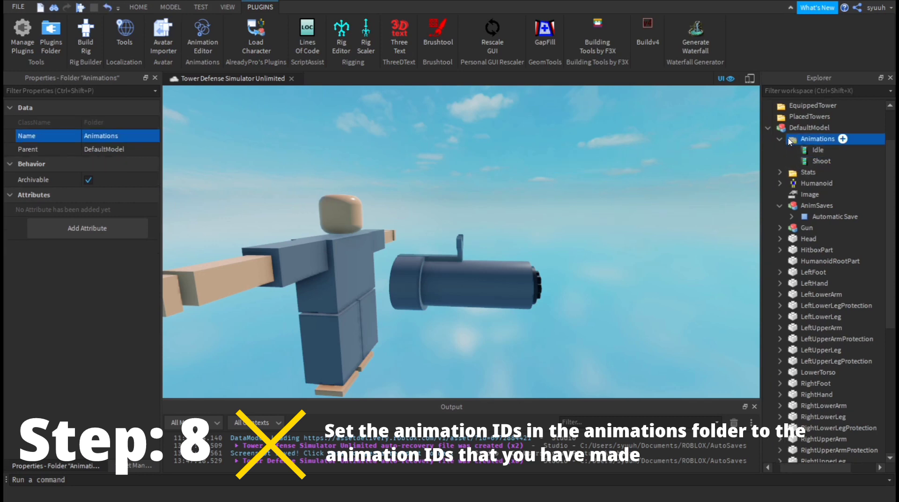
{"action": "left_click", "coordinate": [781, 140]}
- Rename the tower model to 1 and move it from Workspace into ReplicatedStorage
{"action": "left_click", "coordinate": [789, 150]}
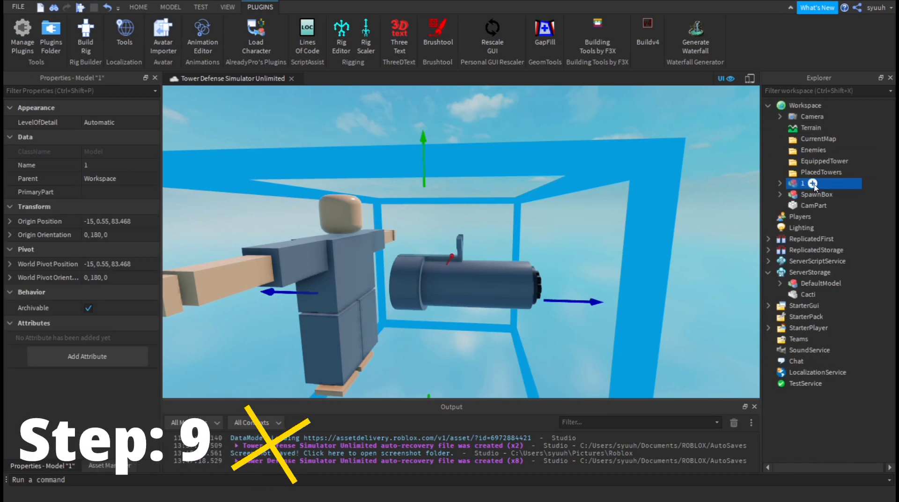
{"action": "left_click_drag", "start_coordinate": [803, 183], "coordinate": [810, 250]}
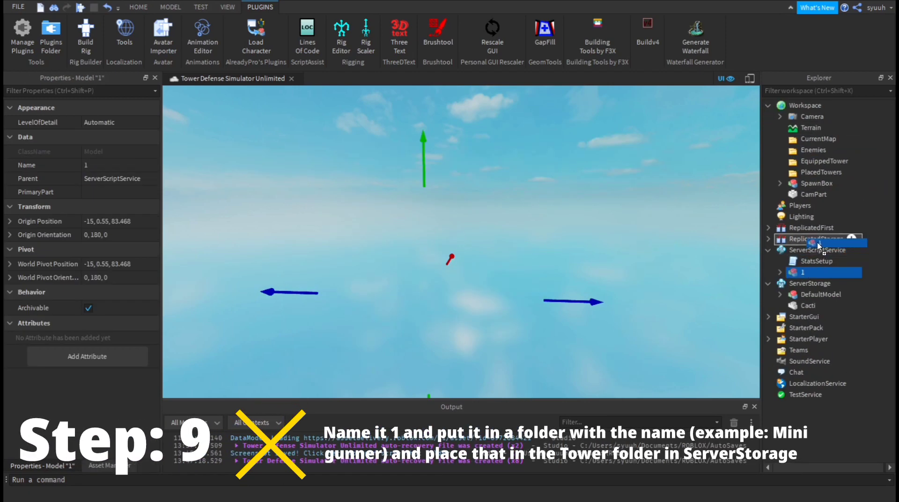
{"action": "left_click", "coordinate": [814, 250]}
{"action": "left_click", "coordinate": [861, 251]}
- Add a folder named MiniGunner to ReplicatedStorage's Tower folder and move model 1 into it
{"action": "left_click", "coordinate": [815, 286]}
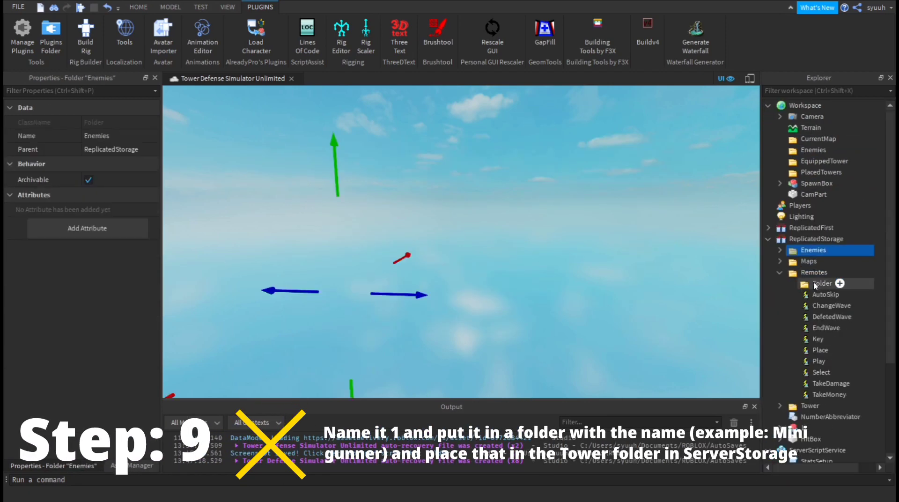
{"action": "left_click", "coordinate": [780, 272]}
{"action": "double_click", "coordinate": [815, 317]}
{"action": "type", "text": "MiniGunner"}
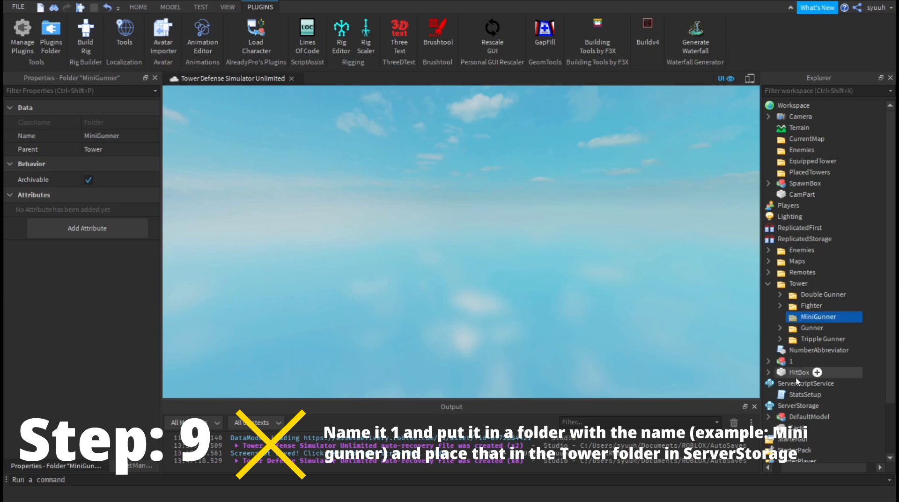
{"action": "left_click_drag", "start_coordinate": [793, 361], "coordinate": [819, 317]}
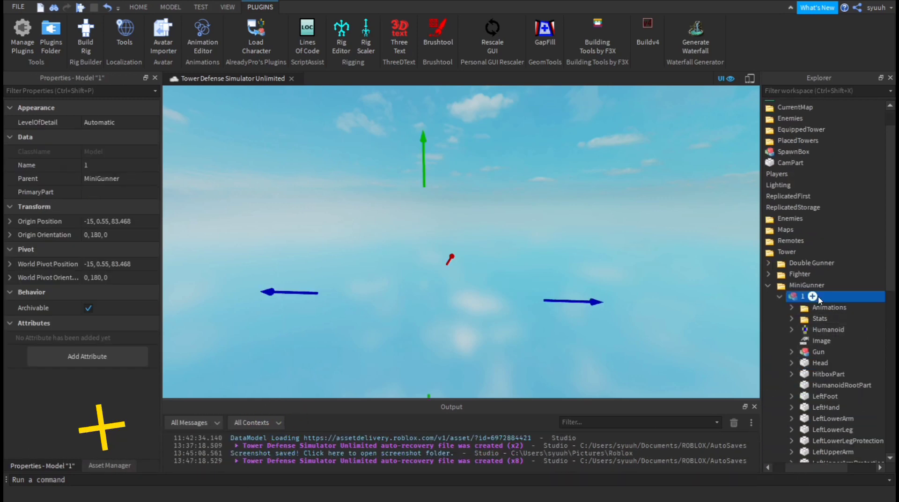
- Disable CanCollide and enable Massless for all parts of the MiniGunner model's gun, including the Bullets parts
{"action": "scroll", "coordinate": [780, 211], "scroll_direction": "down", "scroll_amount": 4}
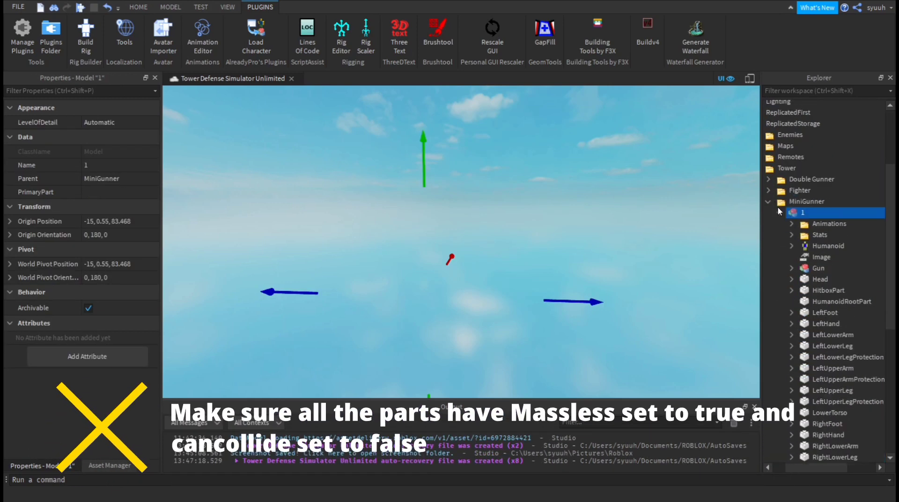
{"action": "left_click", "coordinate": [791, 268]}
{"action": "left_click", "coordinate": [803, 279]}
{"action": "left_click", "coordinate": [827, 290]}
{"action": "scroll", "coordinate": [782, 187], "scroll_direction": "down", "scroll_amount": 3}
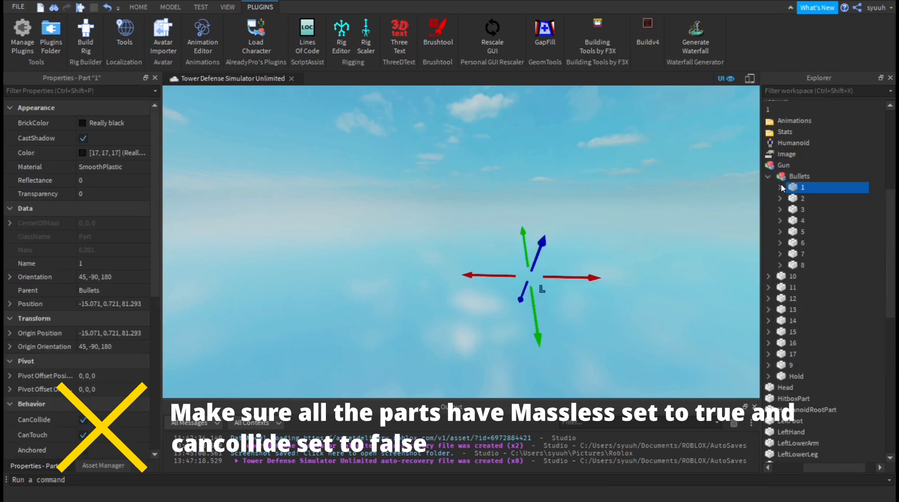
{"action": "left_click", "coordinate": [795, 377], "text": "shift"}
{"action": "left_click", "coordinate": [83, 207]}
{"action": "left_click", "coordinate": [83, 296]}
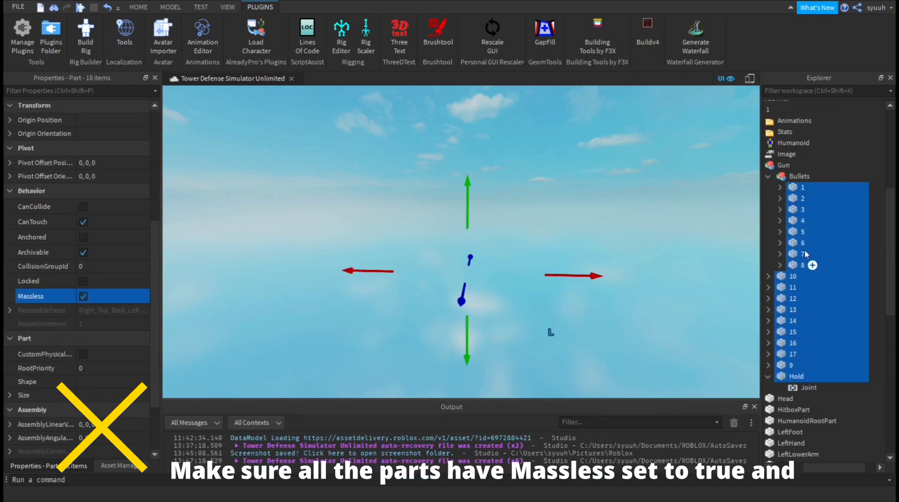
- Collapse the gun, tower model, Workspace, ReplicatedStorage, ServerScriptService and ServerStorage branches in the Explorer
{"action": "left_click", "coordinate": [769, 176]}
{"action": "scroll", "coordinate": [803, 211], "scroll_direction": "left", "scroll_amount": 3}
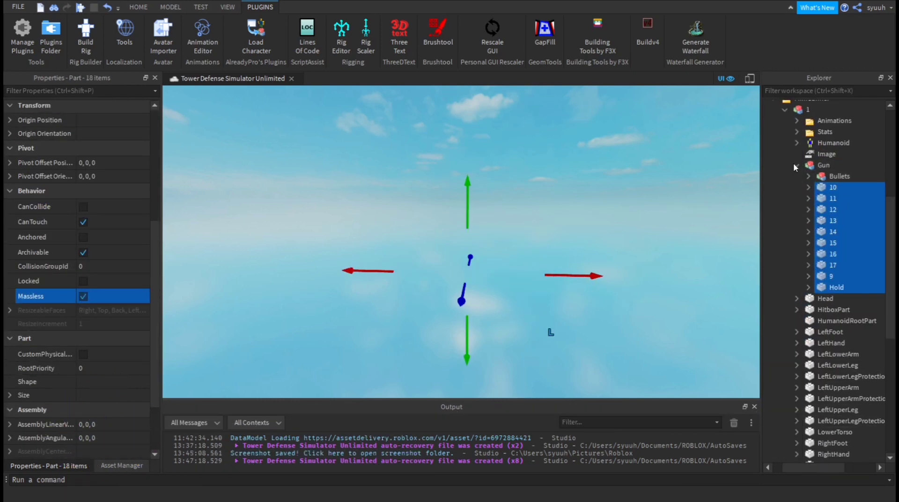
{"action": "left_click", "coordinate": [796, 166]}
{"action": "left_click", "coordinate": [783, 111]}
{"action": "left_click", "coordinate": [781, 256]}
{"action": "double_click", "coordinate": [794, 237]}
{"action": "left_click", "coordinate": [768, 239]}
{"action": "left_click", "coordinate": [769, 106]}
{"action": "left_click", "coordinate": [805, 105]}
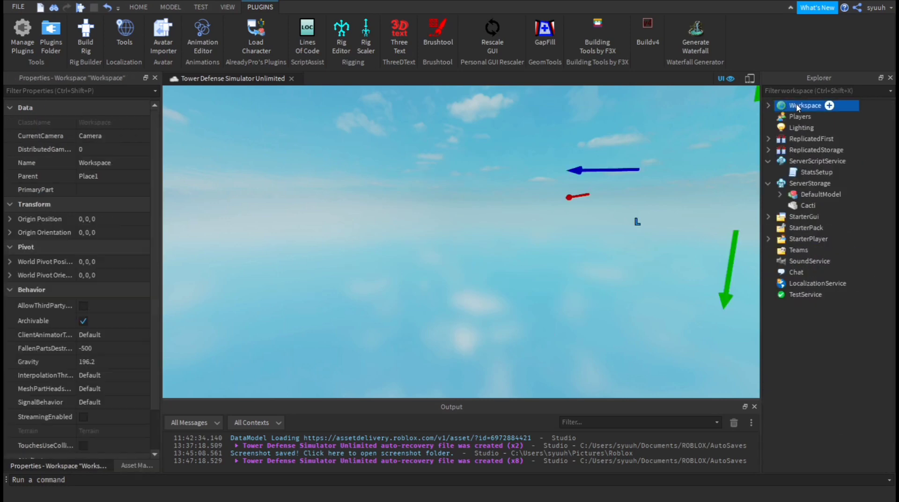
{"action": "left_click", "coordinate": [769, 183]}
{"action": "left_click", "coordinate": [810, 183]}
{"action": "left_click", "coordinate": [769, 161]}
{"action": "left_click", "coordinate": [768, 183]}
- Set the Id value of Tower4, in the Towers frame of StarterGui's GameGui, to Minigunner
{"action": "left_click", "coordinate": [801, 184]}
{"action": "double_click", "coordinate": [814, 194]}
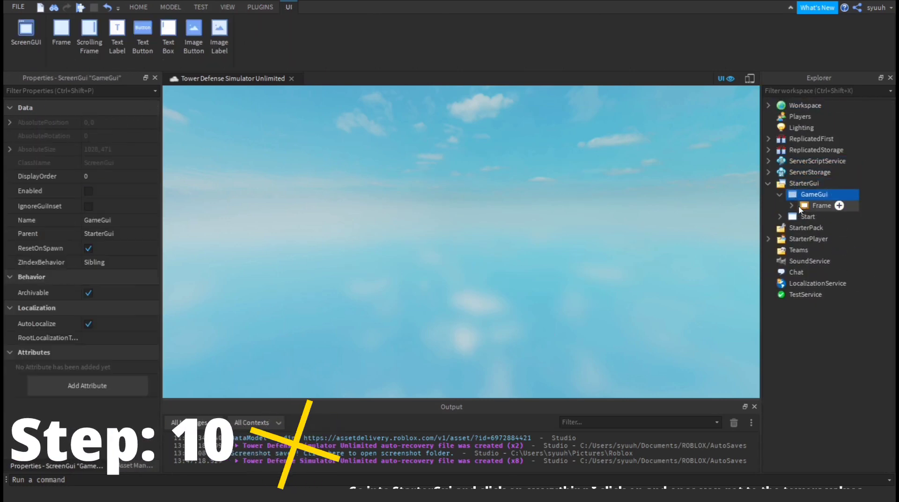
{"action": "double_click", "coordinate": [825, 206]}
{"action": "double_click", "coordinate": [798, 228]}
{"action": "double_click", "coordinate": [810, 238]}
{"action": "left_click", "coordinate": [813, 250]}
{"action": "left_click", "coordinate": [778, 239]}
{"action": "double_click", "coordinate": [810, 273]}
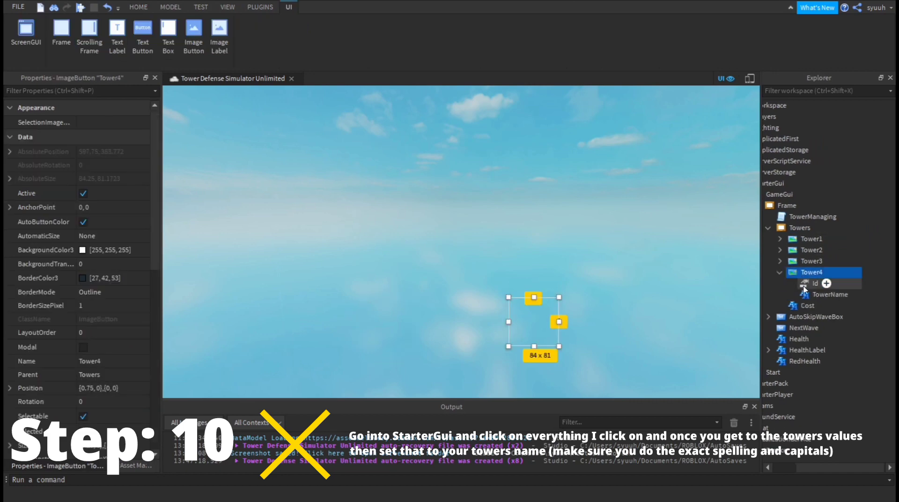
{"action": "left_click", "coordinate": [814, 283]}
{"action": "left_click", "coordinate": [133, 165]}
{"action": "type", "text": "Minigunner"}
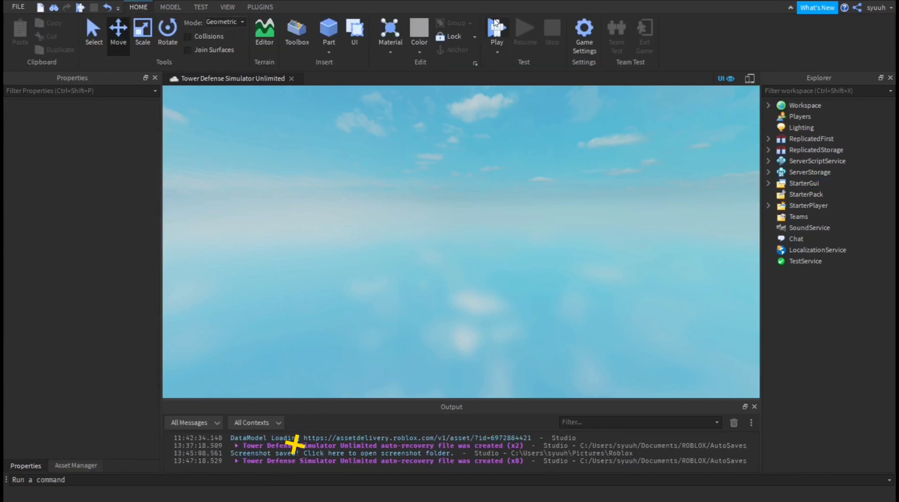
- Start a playtest of the game and open its level selection from the title screen
{"action": "left_click", "coordinate": [79, 8]}
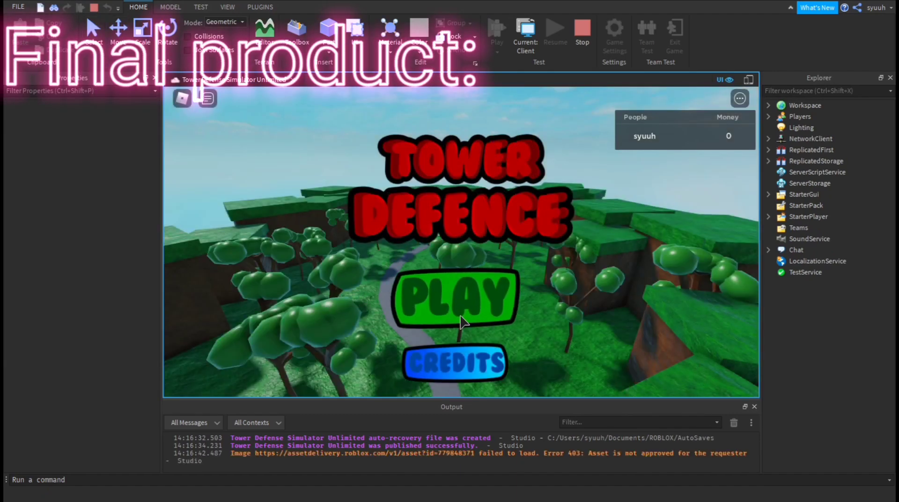
{"action": "left_click", "coordinate": [461, 317]}
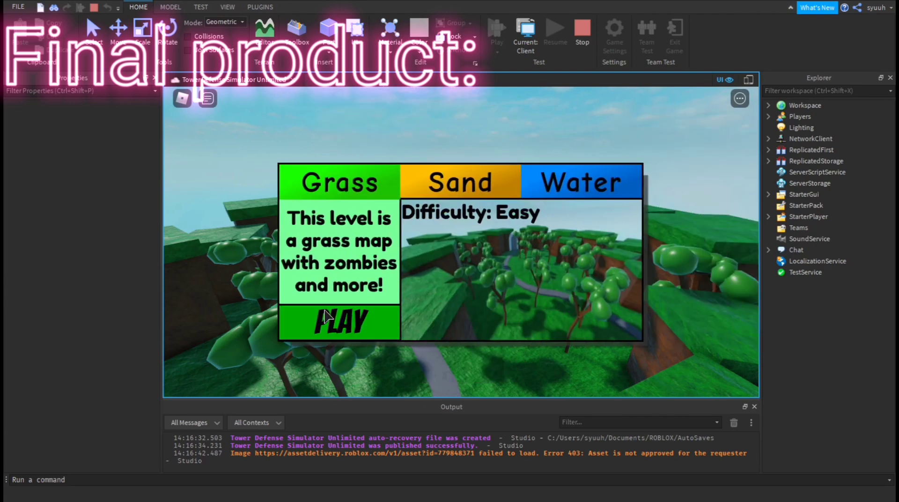
- Start the Grass level and check the player's stored values from the server view, returning to the client view
{"action": "left_click", "coordinate": [327, 318]}
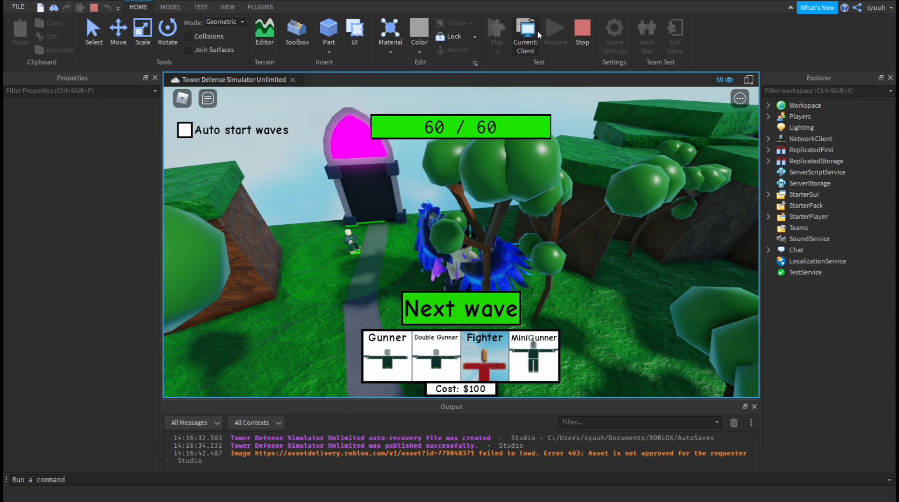
{"action": "left_click", "coordinate": [525, 35]}
{"action": "left_click", "coordinate": [780, 128]}
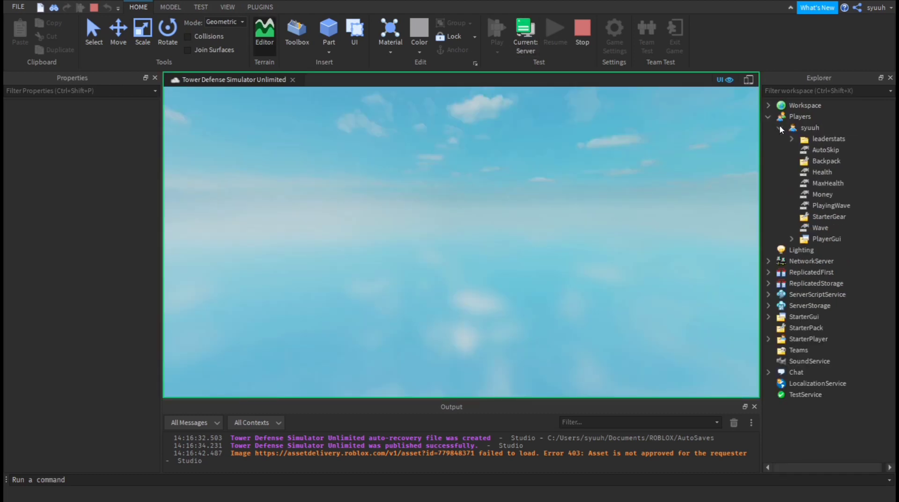
{"action": "left_click", "coordinate": [780, 128]}
{"action": "left_click", "coordinate": [526, 35]}
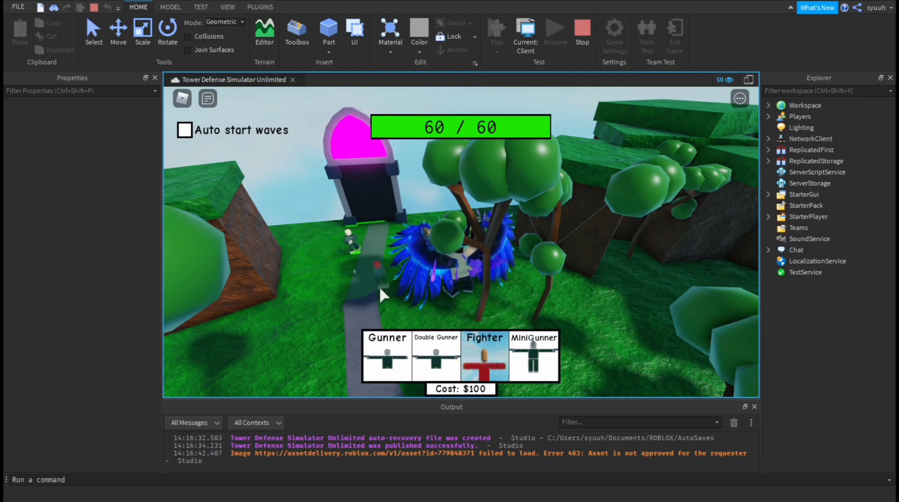
- Place Gunner towers beside the path near the portal and start the next wave
{"action": "left_click", "coordinate": [393, 335]}
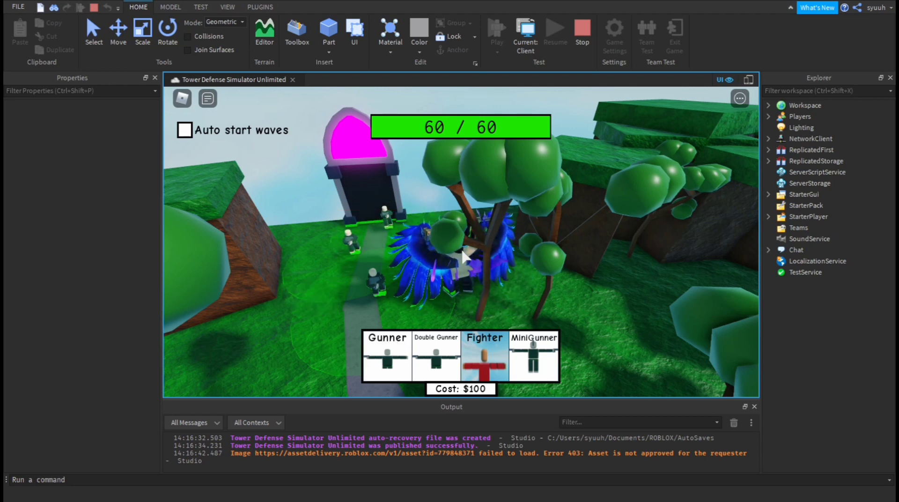
{"action": "right_click_drag", "start_coordinate": [472, 245], "coordinate": [475, 206]}
{"action": "left_click", "coordinate": [457, 310]}
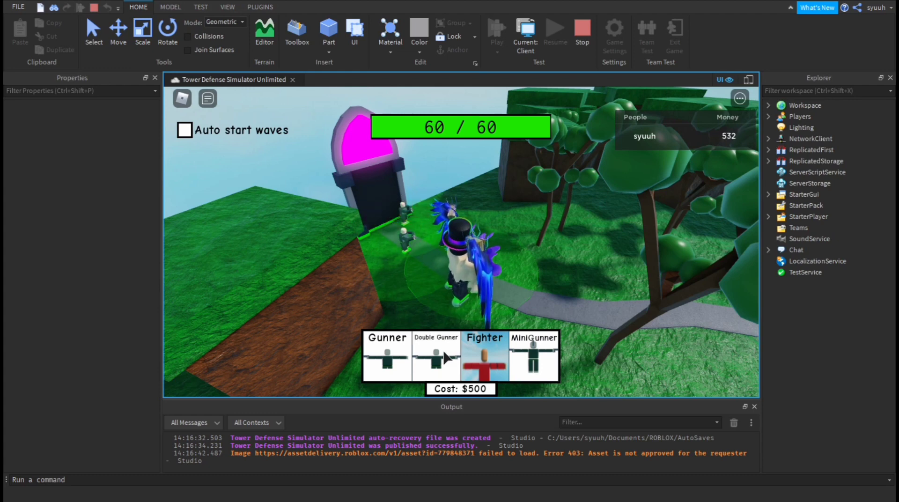
- Start another wave and place a Double Gunner tower beside the path near the portal
{"action": "right_click_drag", "start_coordinate": [415, 210], "coordinate": [400, 217]}
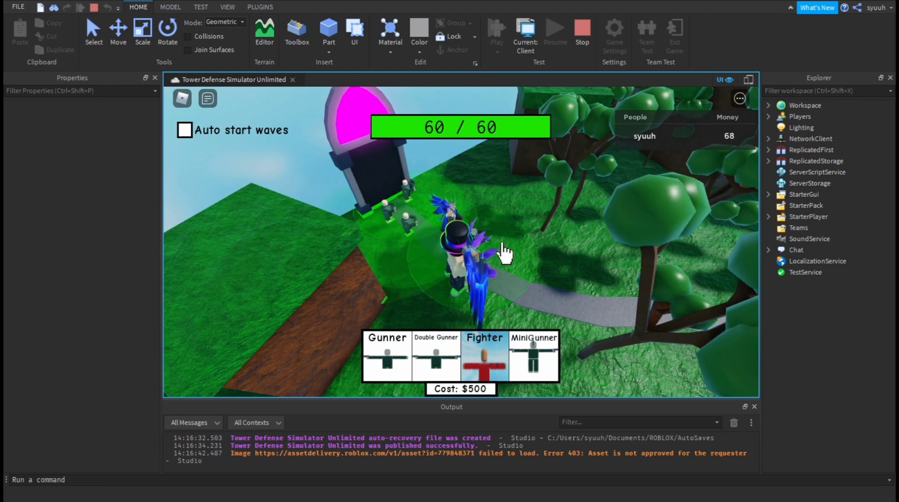
{"action": "right_click_drag", "start_coordinate": [443, 222], "coordinate": [438, 223]}
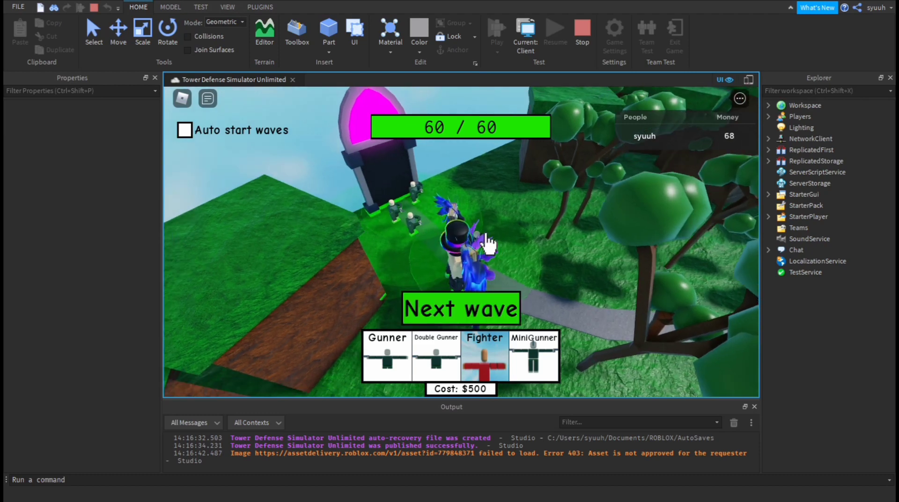
{"action": "left_click", "coordinate": [504, 300]}
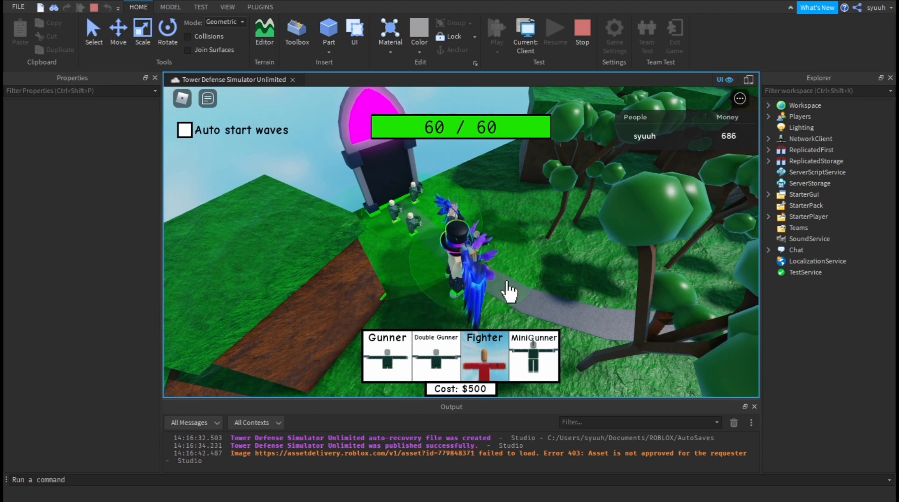
{"action": "left_click", "coordinate": [431, 206]}
{"action": "right_click_drag", "start_coordinate": [444, 218], "coordinate": [447, 226]}
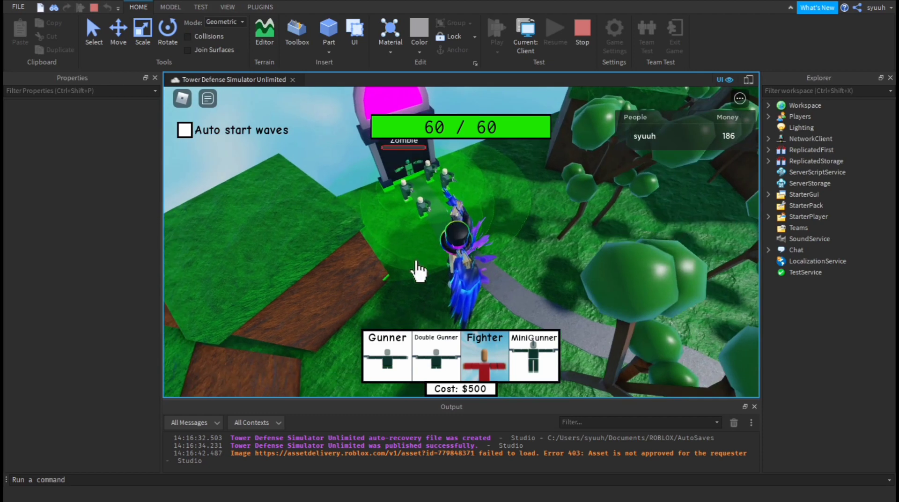
- Examine the placed towers near the portal from several camera angles while the wave runs
{"action": "right_click_drag", "start_coordinate": [485, 260], "coordinate": [484, 264]}
{"action": "scroll", "coordinate": [486, 265], "scroll_direction": "up", "scroll_amount": 3}
{"action": "right_click_drag", "start_coordinate": [483, 201], "coordinate": [483, 206]}
{"action": "scroll", "coordinate": [482, 207], "scroll_direction": "down", "scroll_amount": 2}
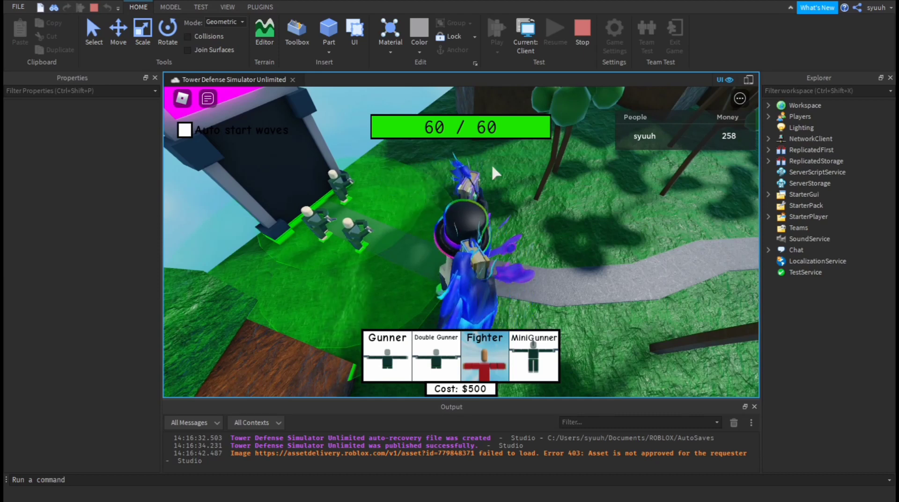
{"action": "right_click_drag", "start_coordinate": [425, 272], "coordinate": [428, 281]}
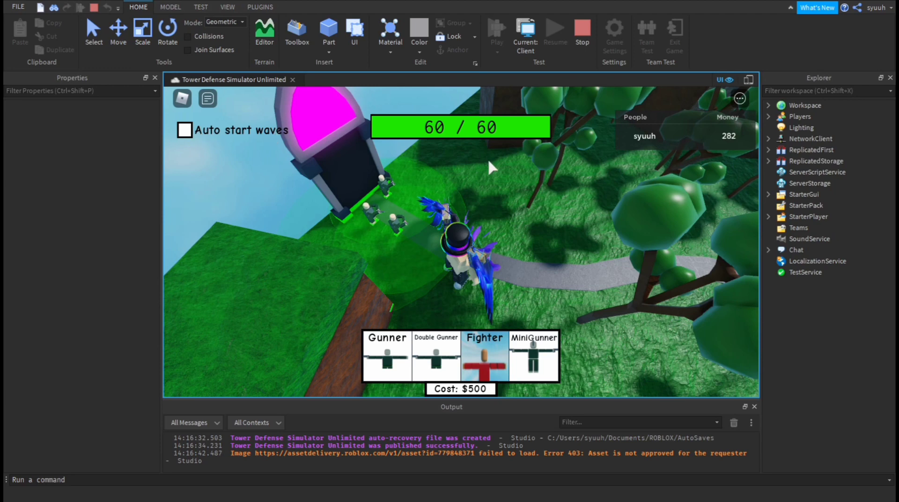
{"action": "right_click_drag", "start_coordinate": [495, 224], "coordinate": [493, 223]}
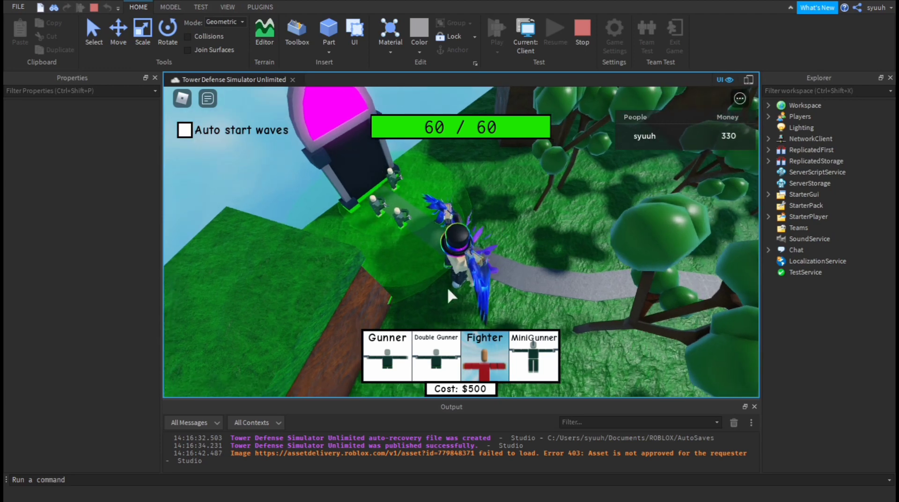
{"action": "right_click_drag", "start_coordinate": [461, 271], "coordinate": [459, 262]}
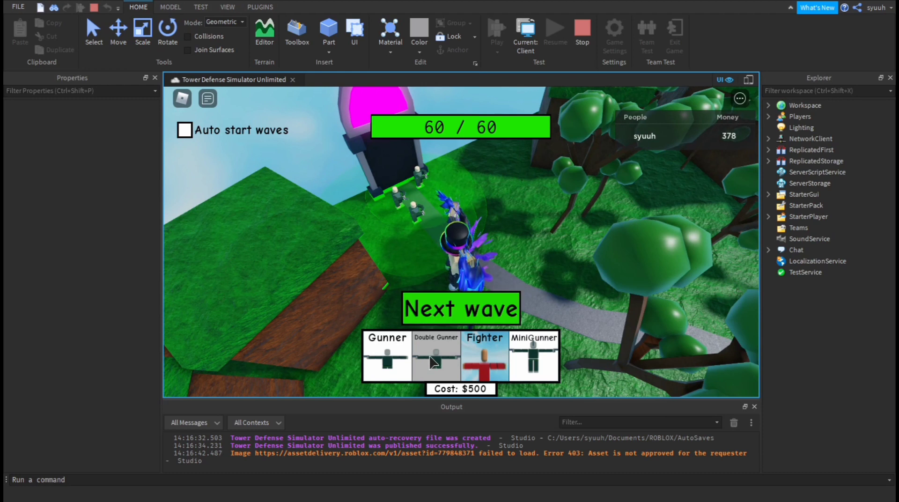
- Launch the next wave, let further waves run, and turn Auto start waves off
{"action": "left_click", "coordinate": [460, 307]}
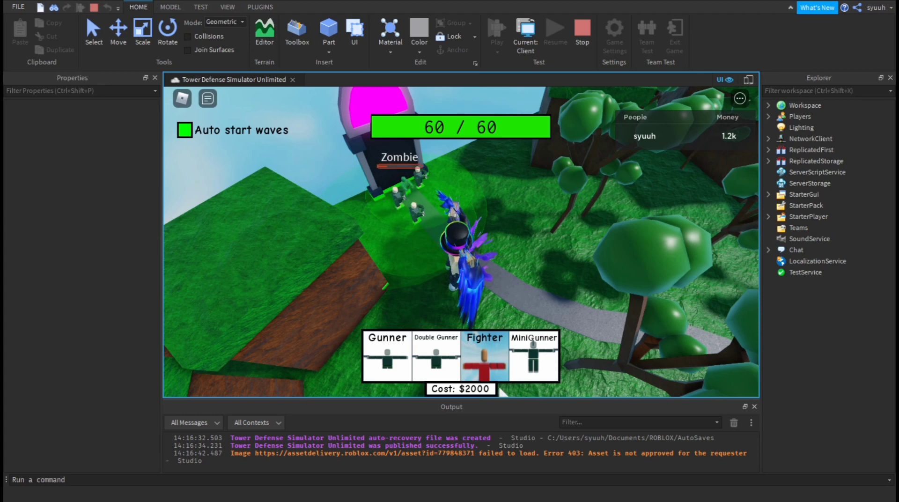
{"action": "right_click_drag", "start_coordinate": [434, 270], "coordinate": [433, 269]}
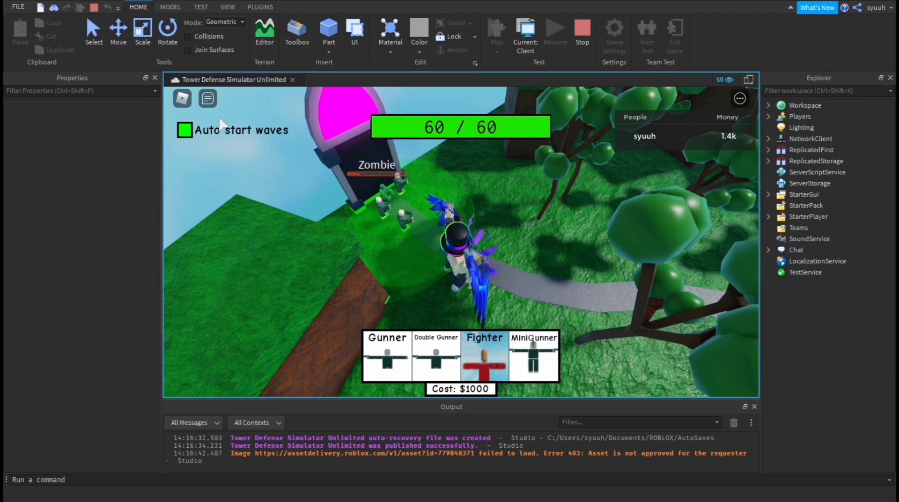
{"action": "left_click", "coordinate": [186, 130]}
{"action": "right_click_drag", "start_coordinate": [510, 247], "coordinate": [511, 243]}
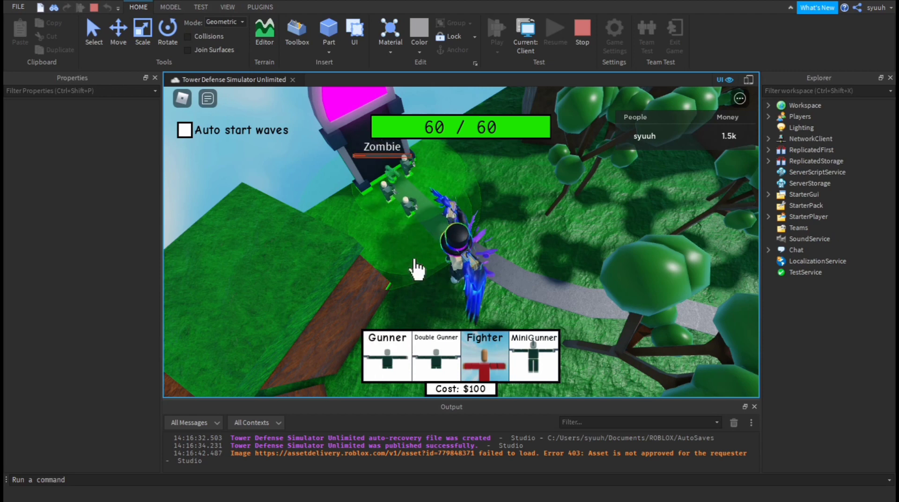
{"action": "right_click_drag", "start_coordinate": [416, 269], "coordinate": [418, 267]}
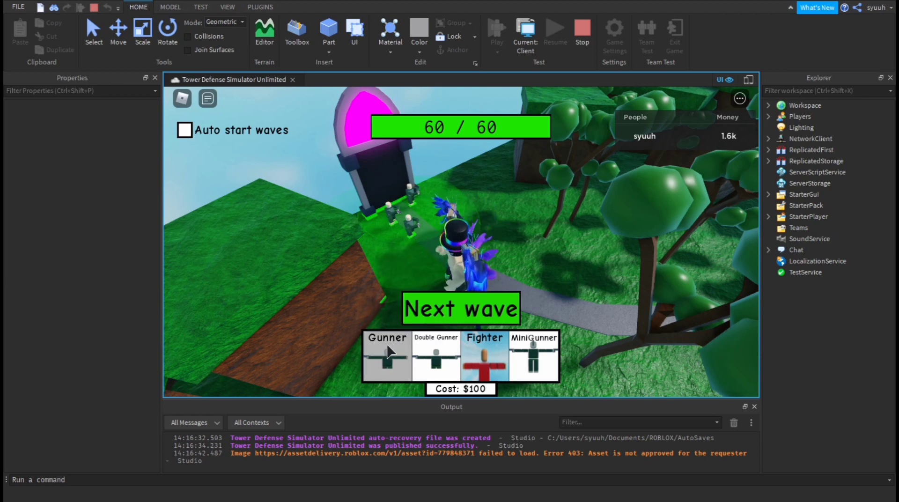
- Start the next wave and place a MiniGunner tower beside the other towers near the portal
{"action": "left_click", "coordinate": [423, 321]}
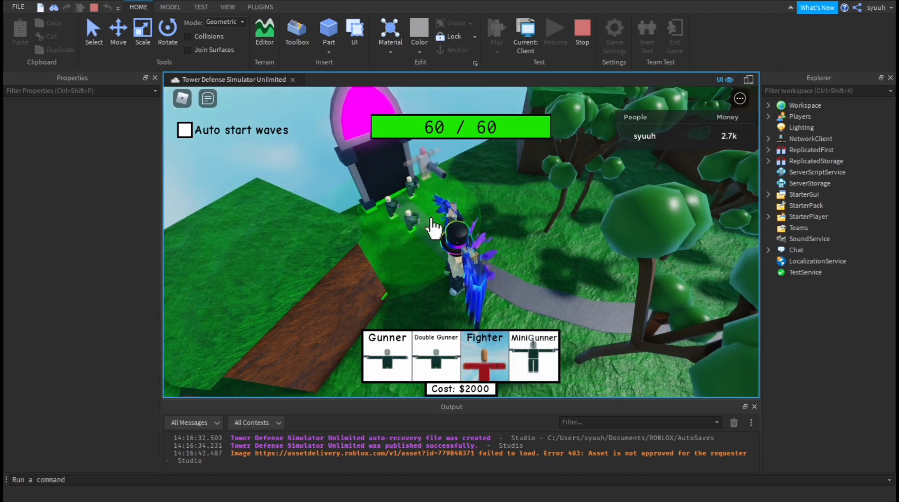
{"action": "left_click", "coordinate": [420, 201]}
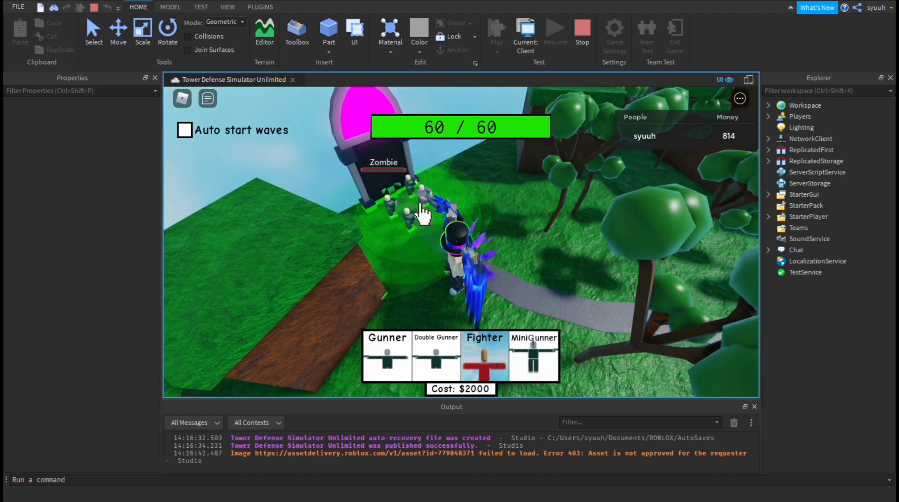
{"action": "right_click_drag", "start_coordinate": [434, 252], "coordinate": [401, 288]}
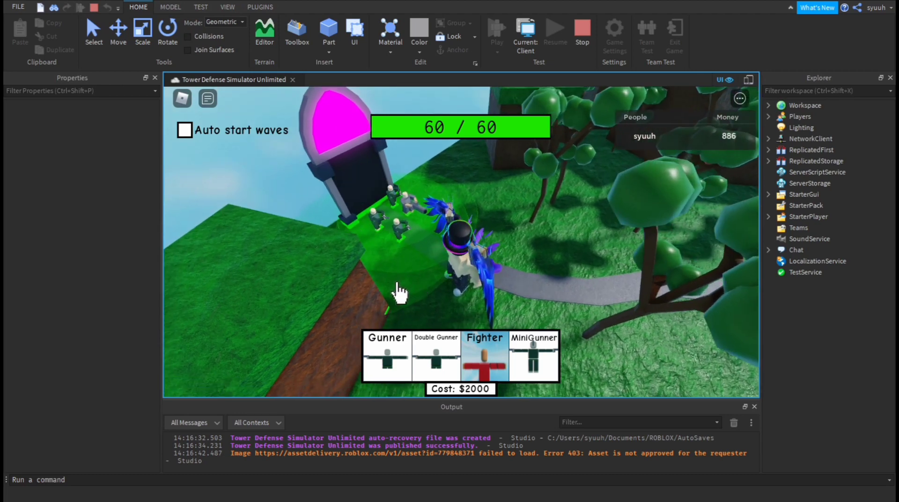